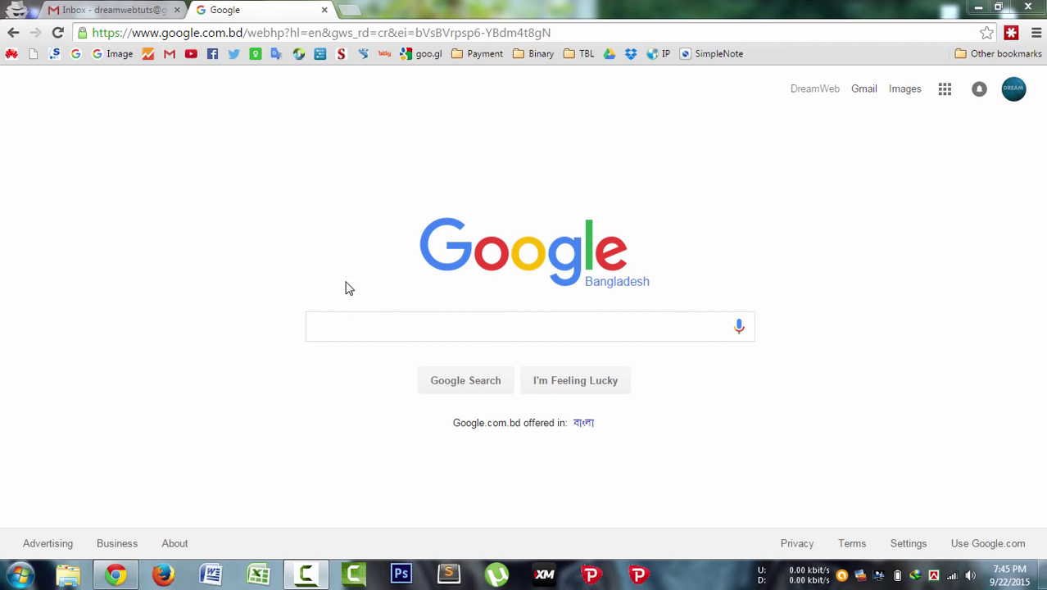
- Search Google for 'Create Skype account' and highlight the free Skype sign-up result's address
click(394, 325)
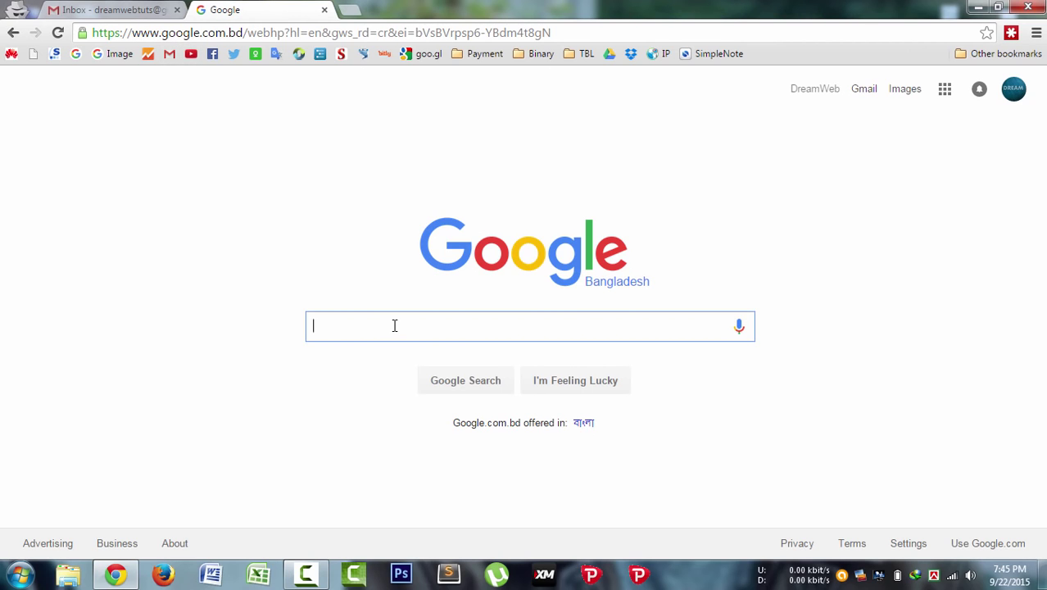
text(Create Skype account)
key(Return)
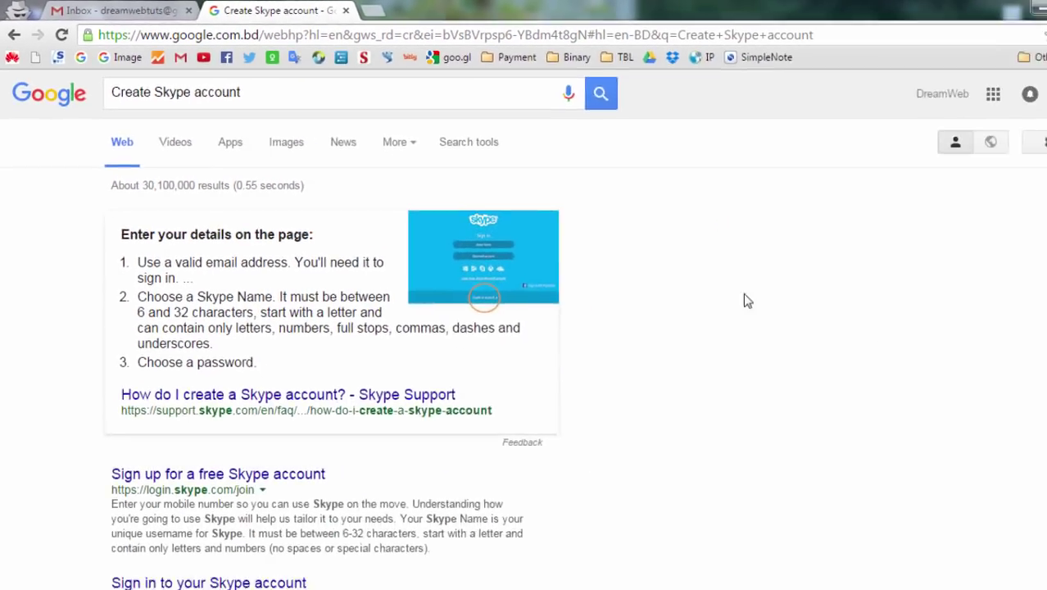
scroll(713, 287, down, 2)
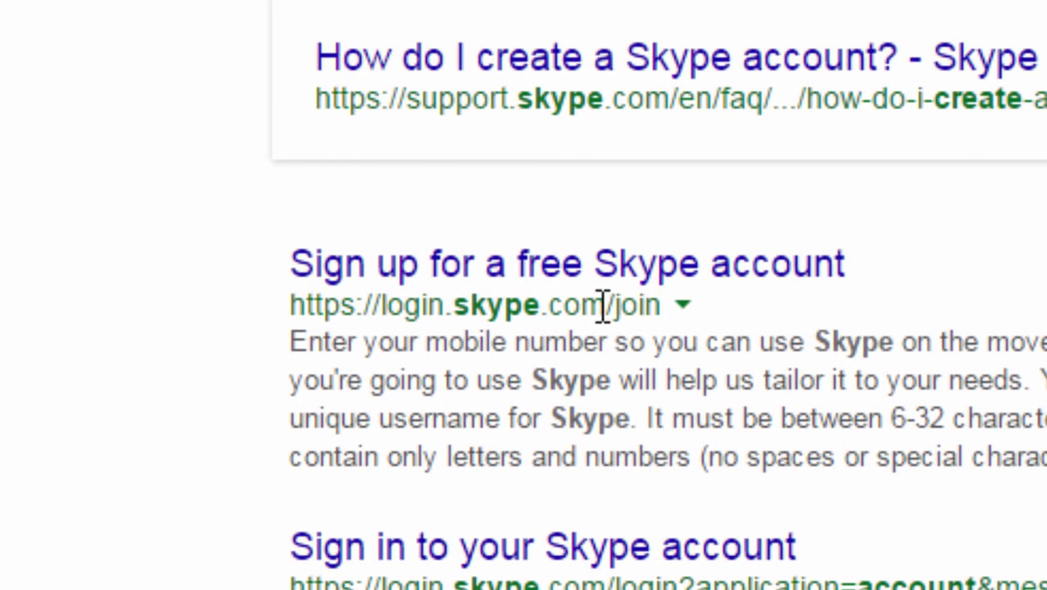
drag(664, 304, 99, 303)
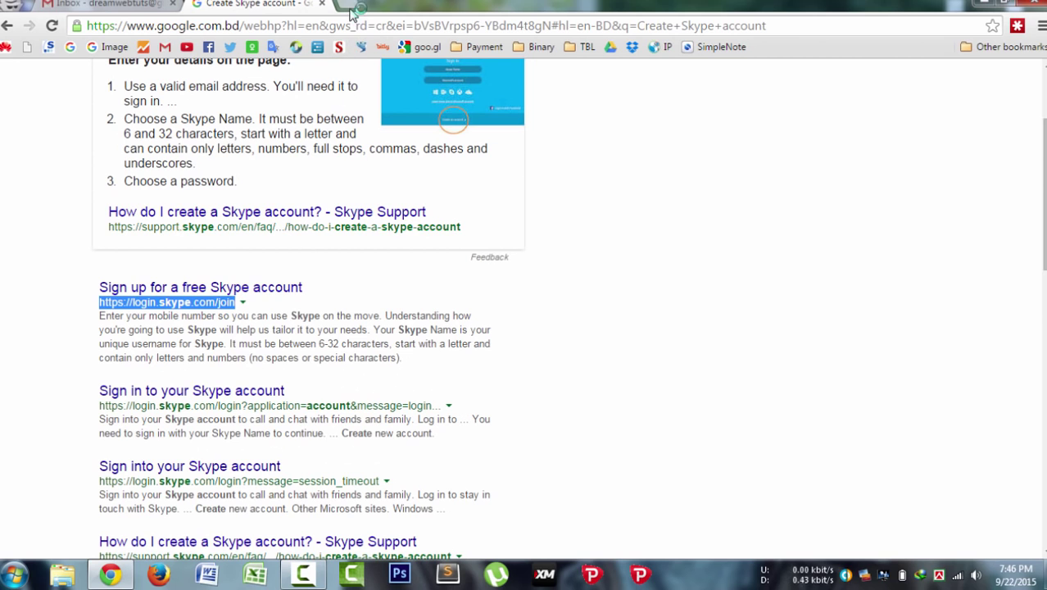
- Open the 'Sign up for a free Skype account' page and scroll through it
click(240, 290)
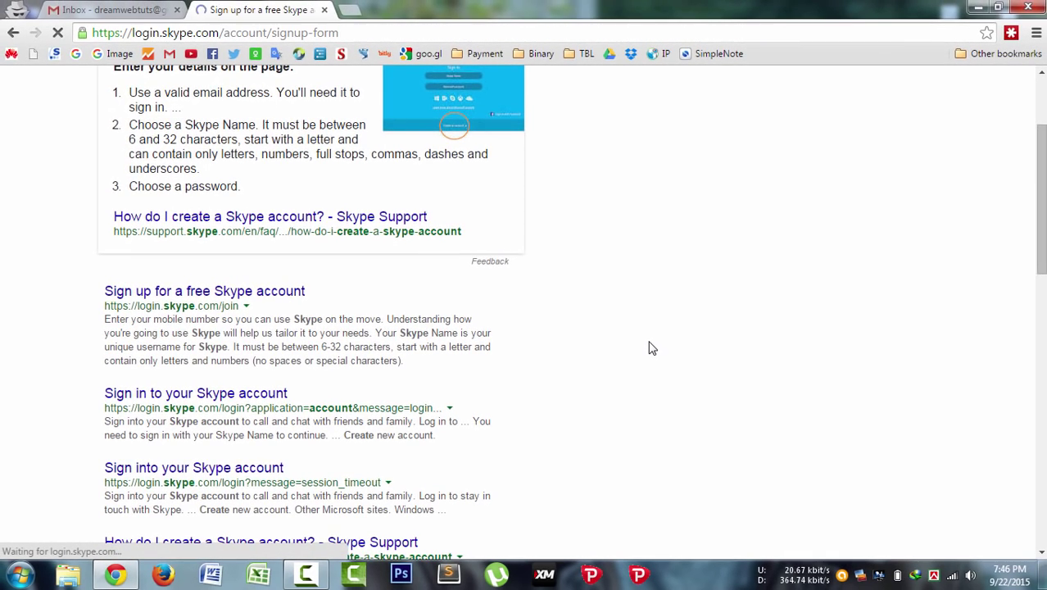
scroll(722, 400, down, 5)
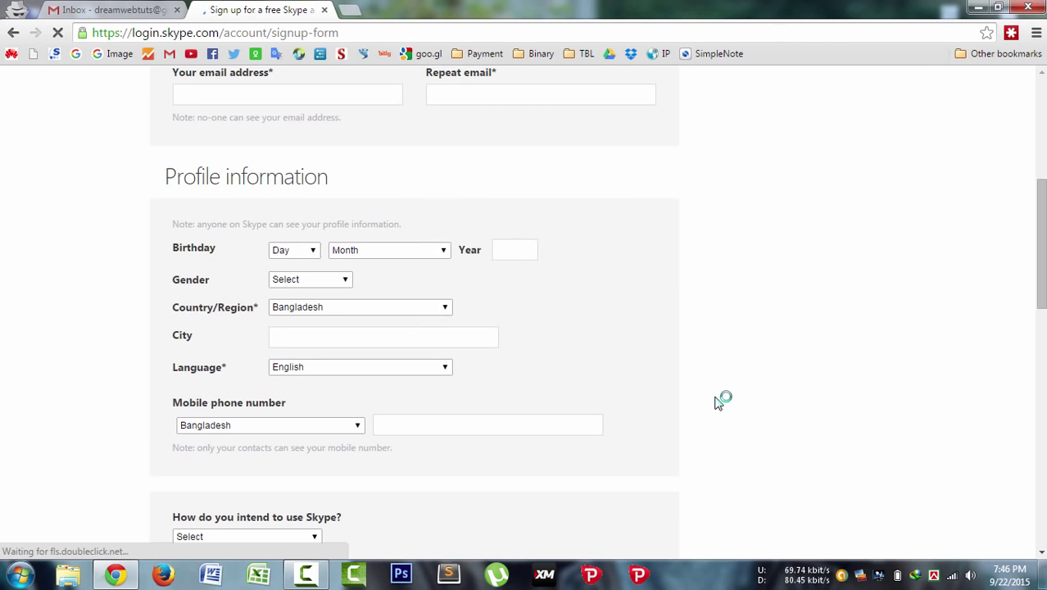
scroll(659, 416, down, 4)
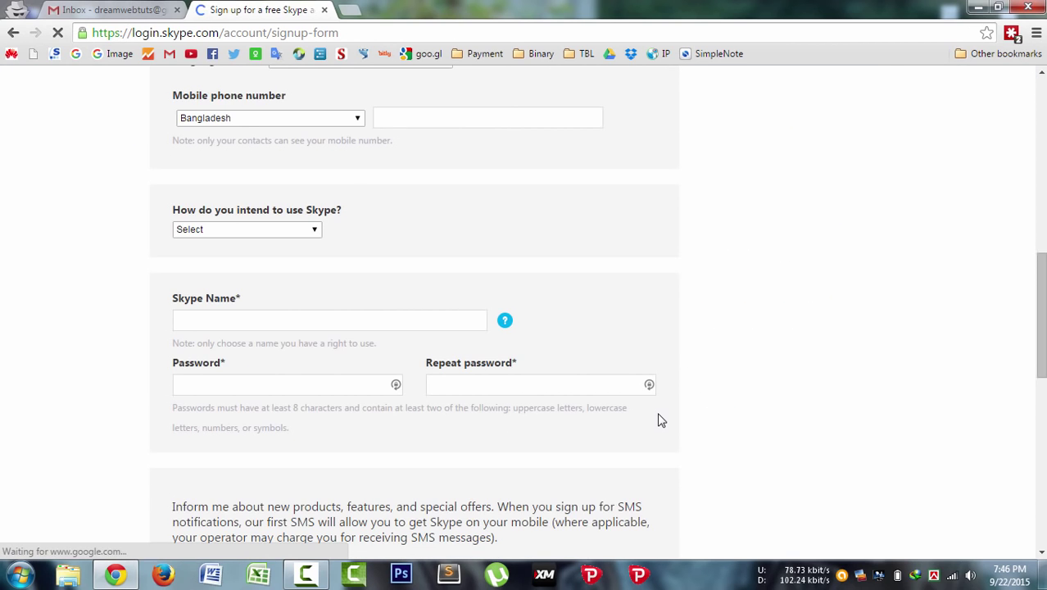
scroll(629, 416, up, 9)
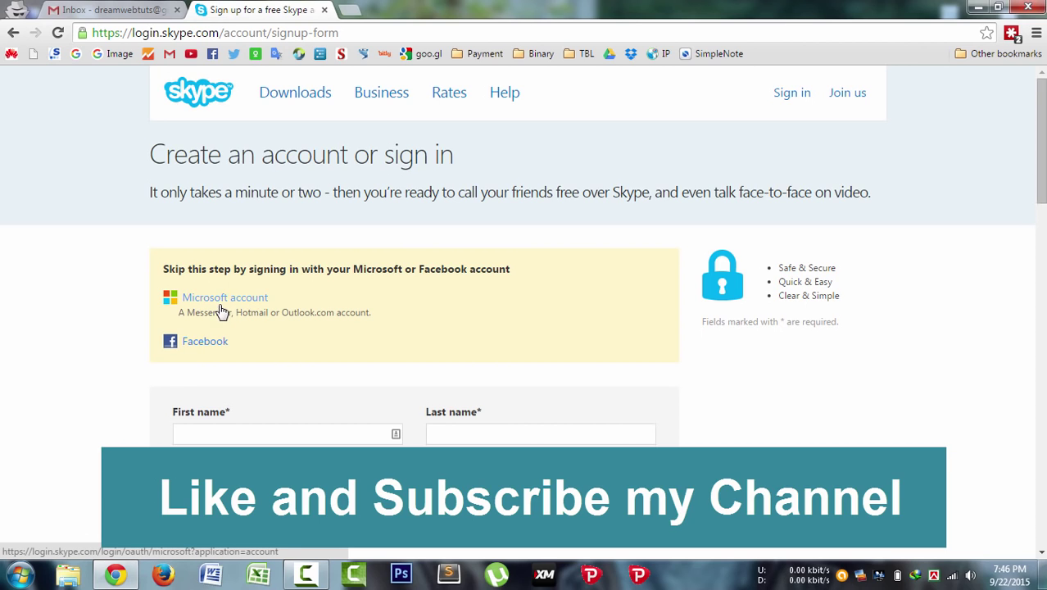
scroll(685, 281, down, 3)
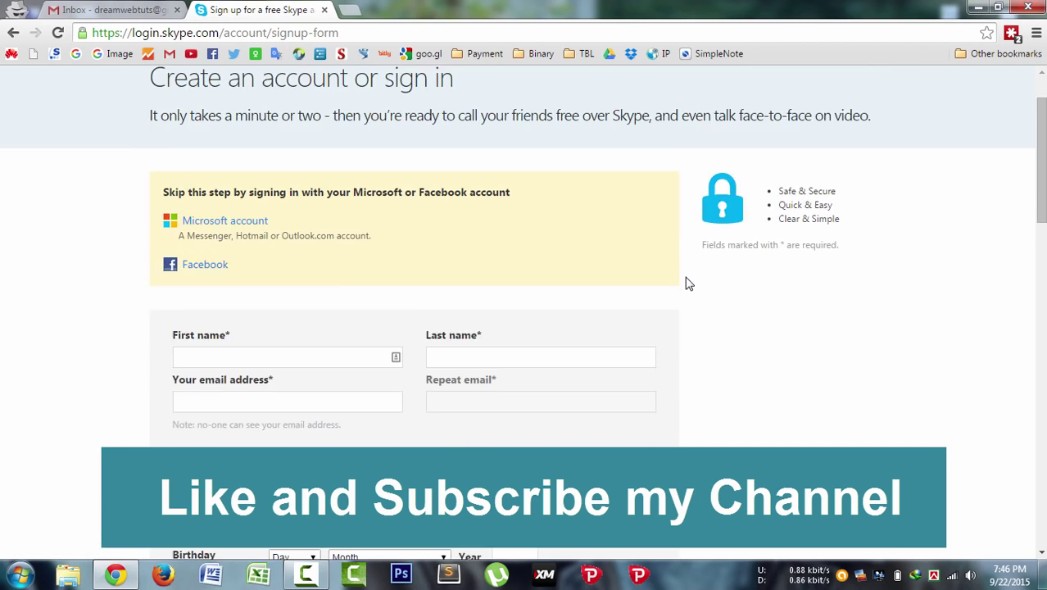
- Try the empty First name, Last name and email fields, then scroll through the rest of the form
click(293, 206)
click(292, 250)
click(457, 243)
click(329, 204)
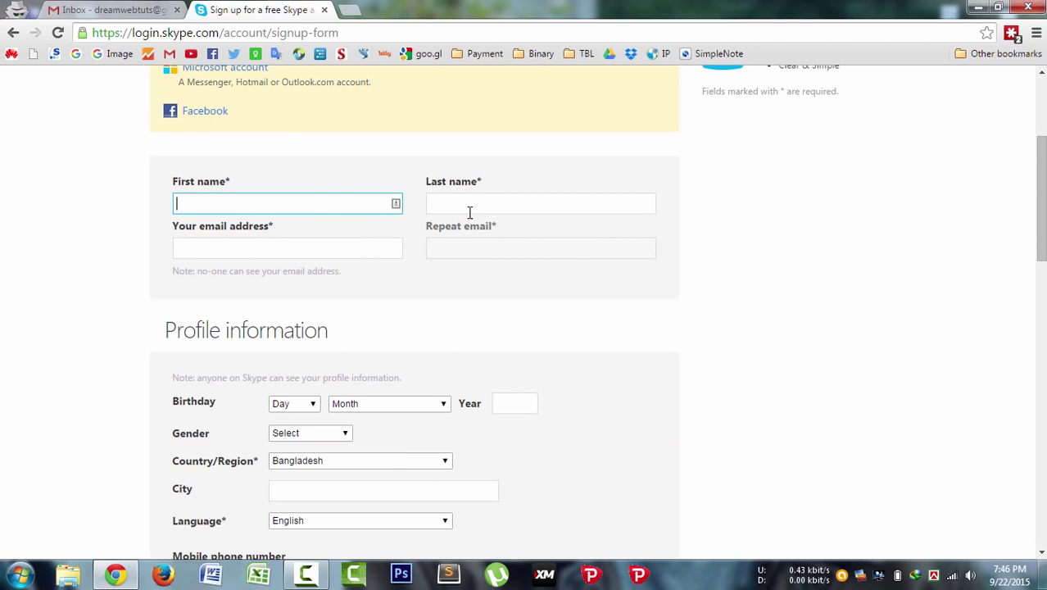
click(475, 207)
click(322, 206)
click(427, 205)
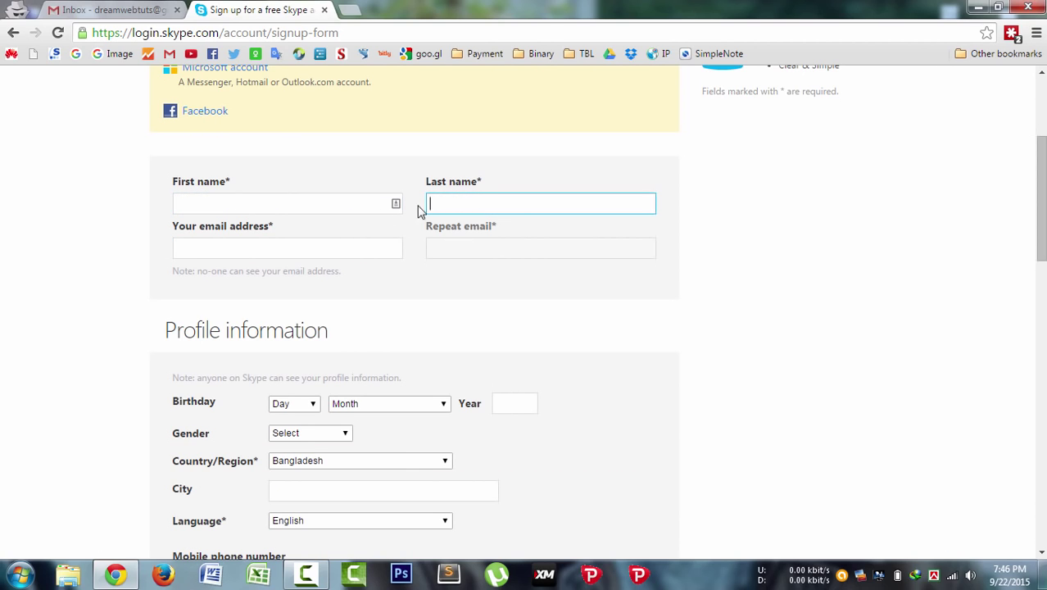
click(309, 245)
scroll(623, 369, down, 3)
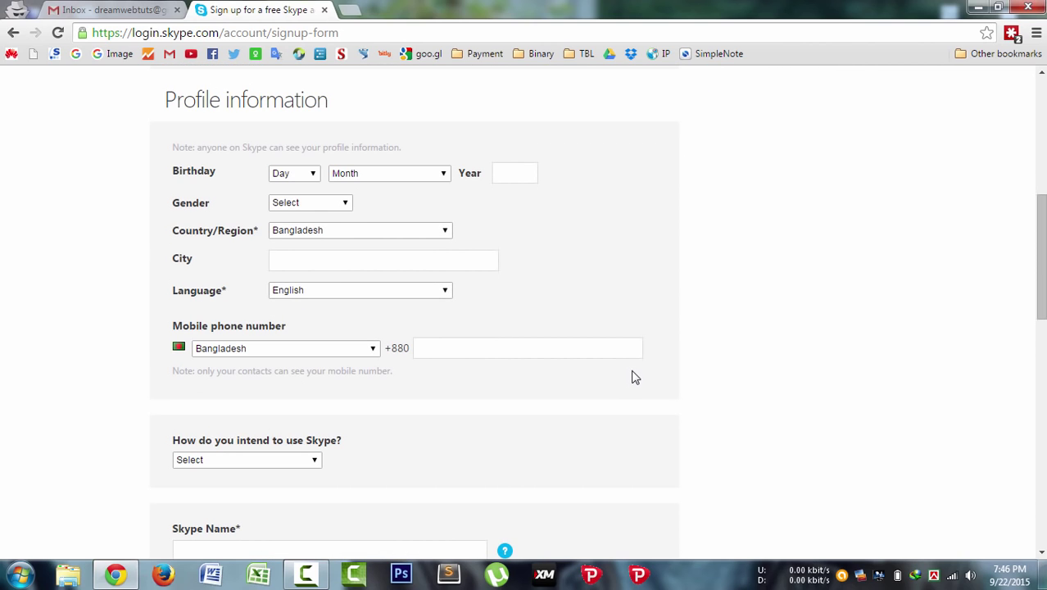
scroll(638, 377, down, 2)
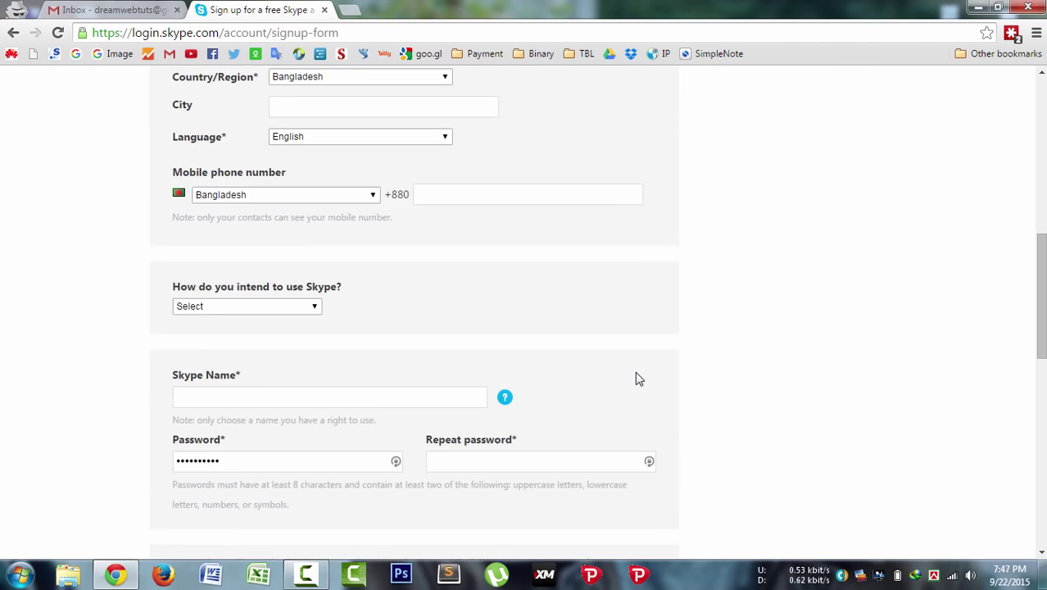
scroll(638, 377, down, 2)
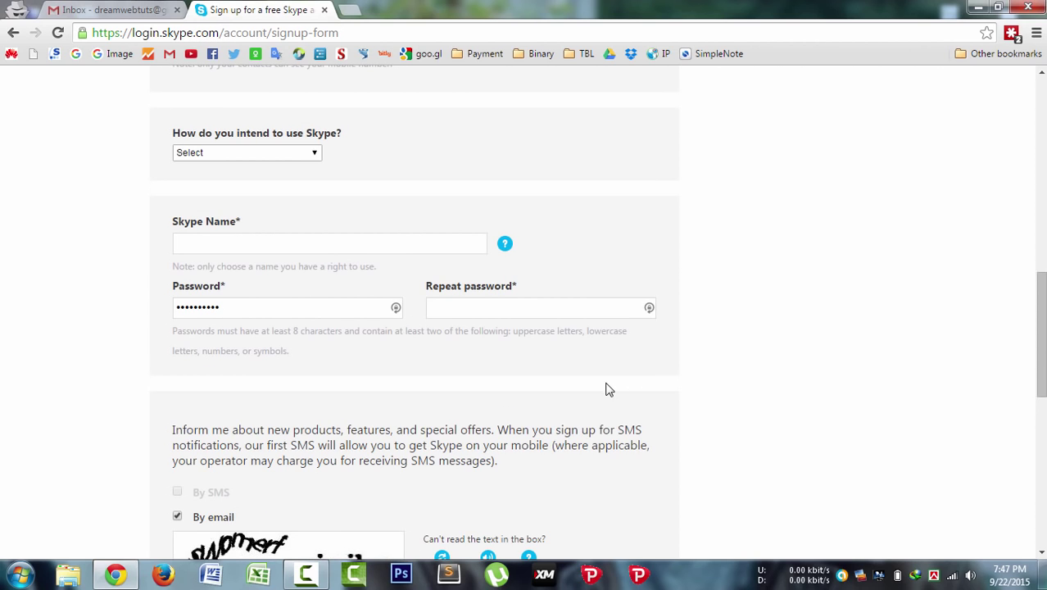
scroll(608, 385, down, 6)
scroll(608, 385, down, 3)
scroll(608, 385, up, 8)
scroll(604, 417, up, 8)
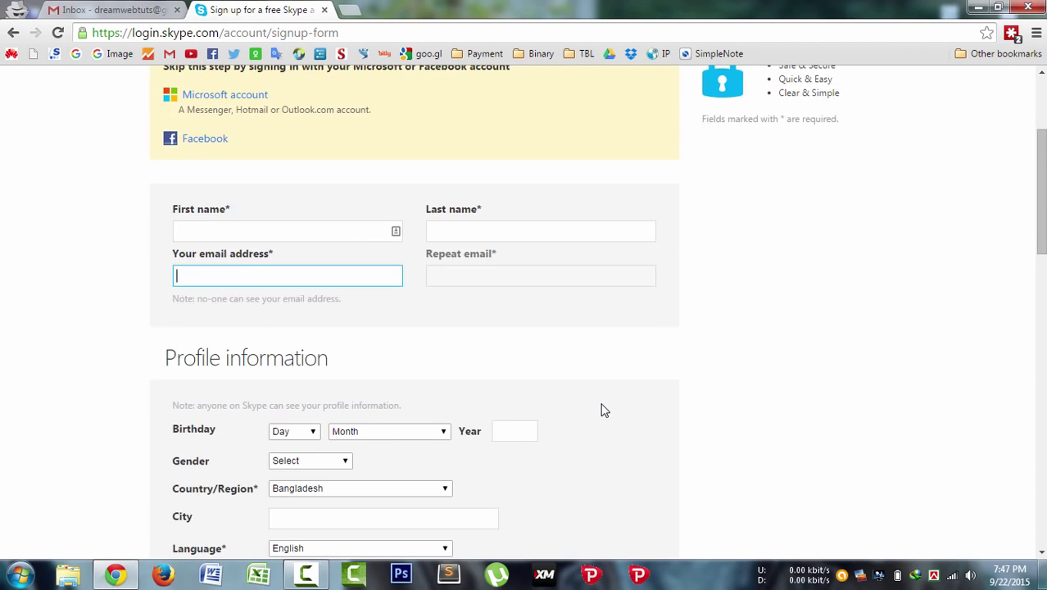
scroll(602, 409, up, 3)
scroll(604, 409, down, 3)
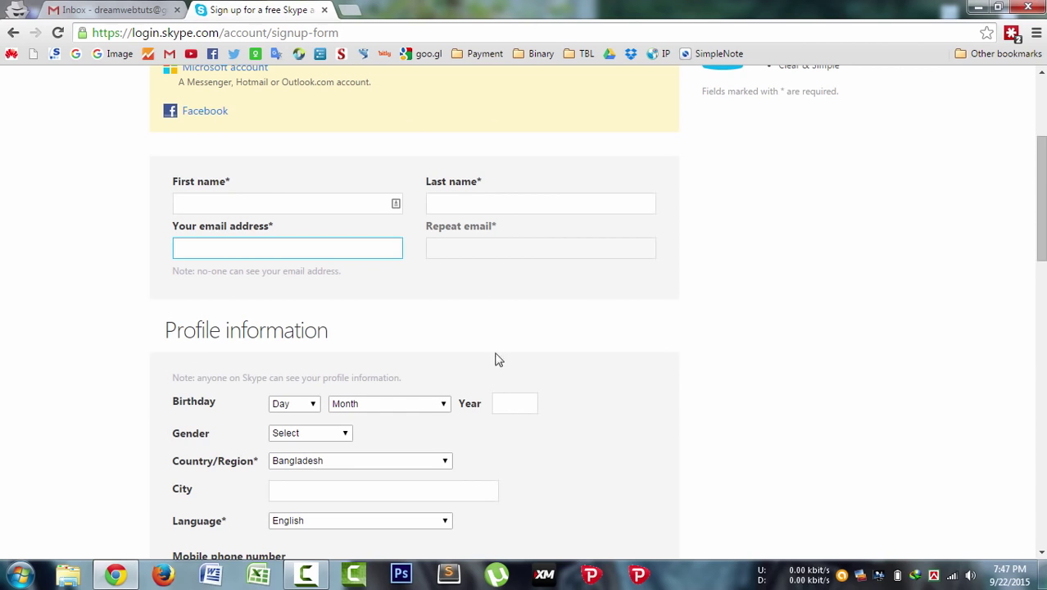
- Enter first name DreamWeb and last name Tuts
click(288, 204)
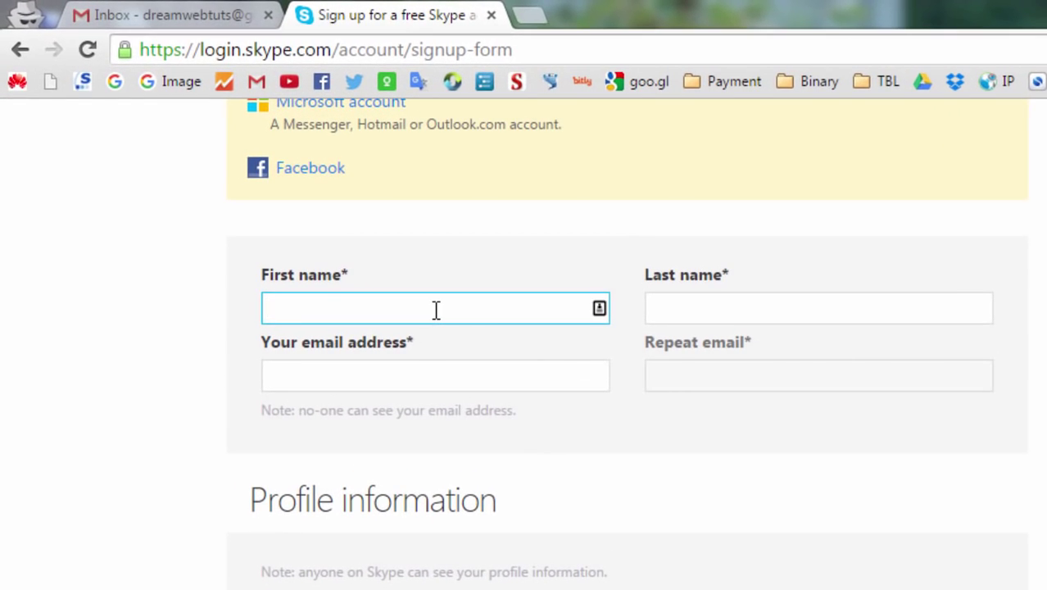
key(Tab)
key(Tab)
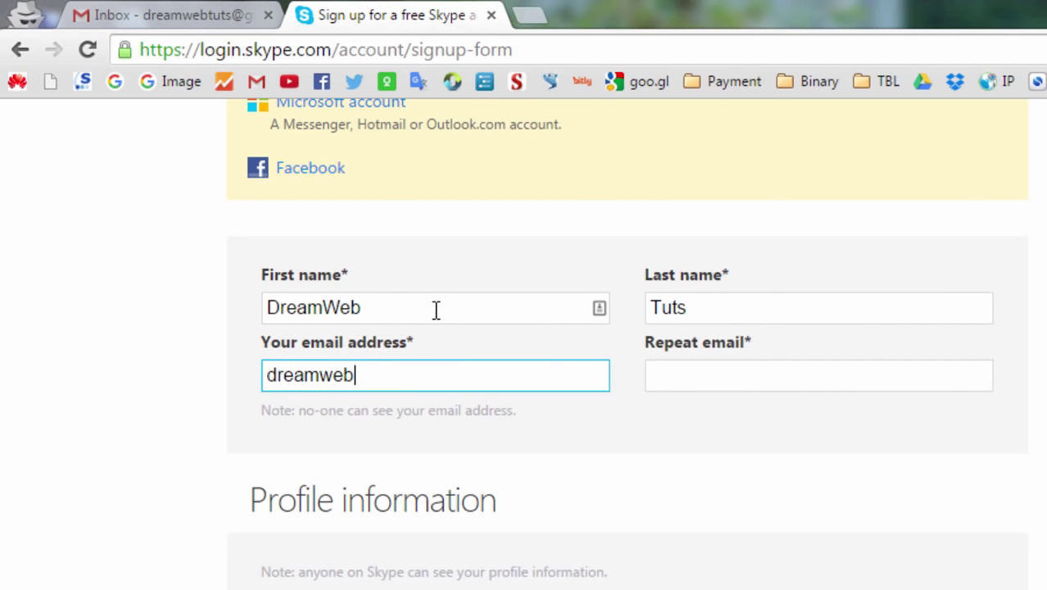
key(Tab)
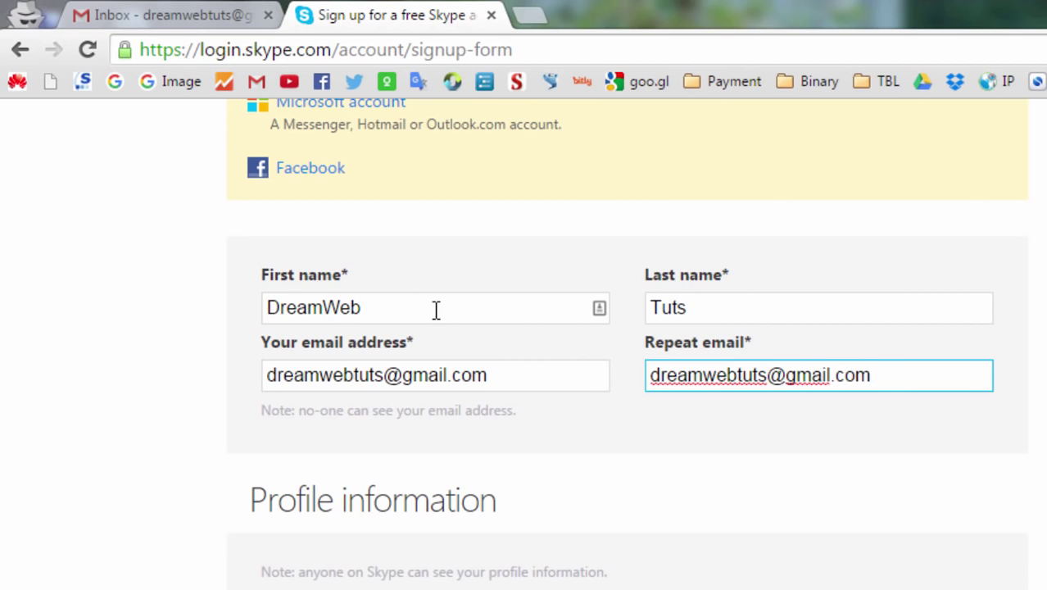
click(342, 374)
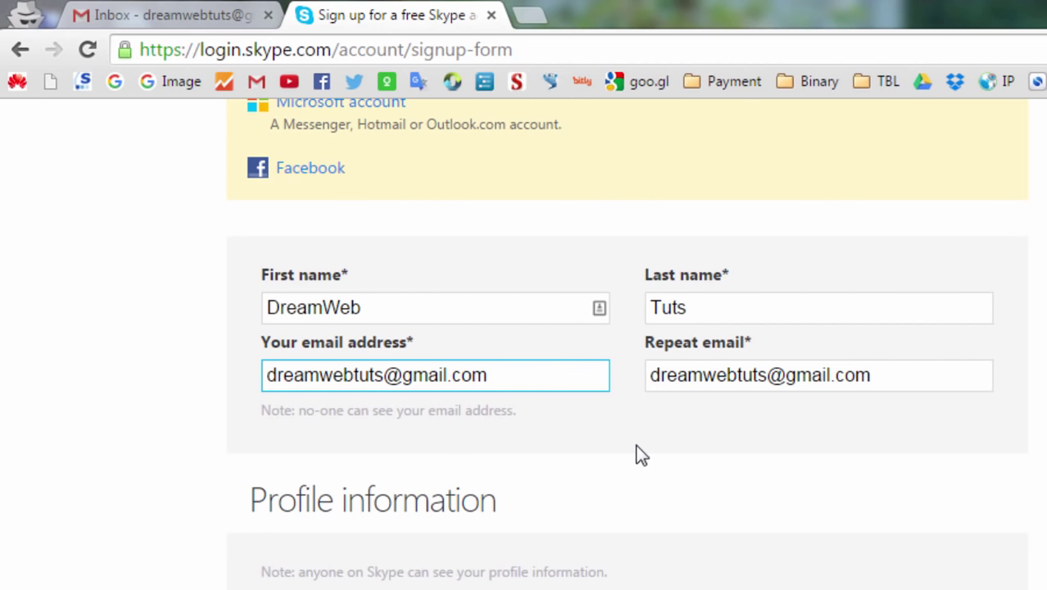
scroll(760, 543, up, 1)
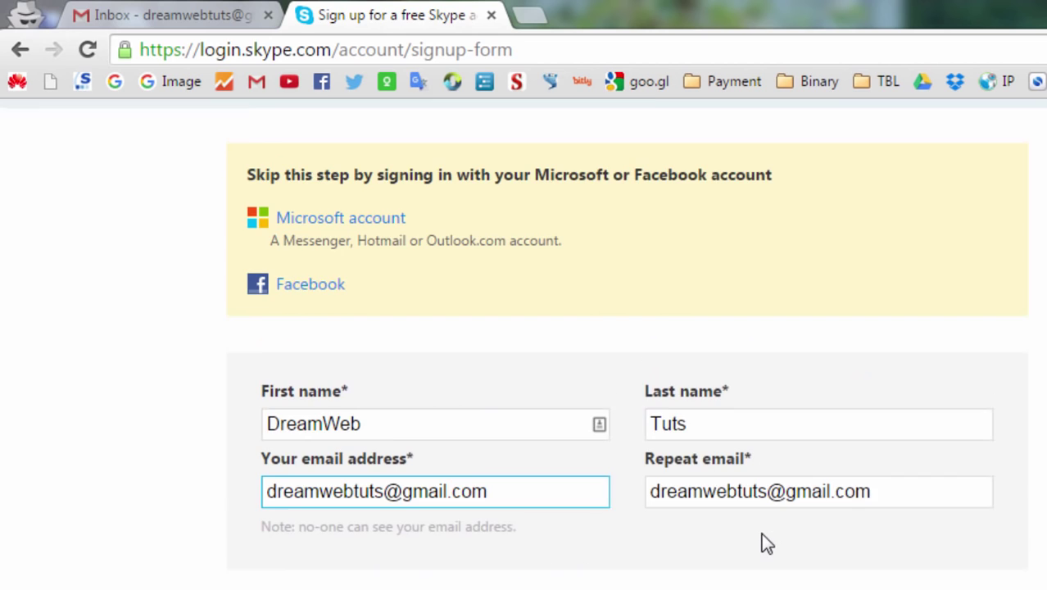
scroll(760, 543, up, 2)
scroll(761, 543, down, 1)
scroll(762, 543, down, 1)
click(535, 497)
scroll(970, 573, down, 4)
click(458, 379)
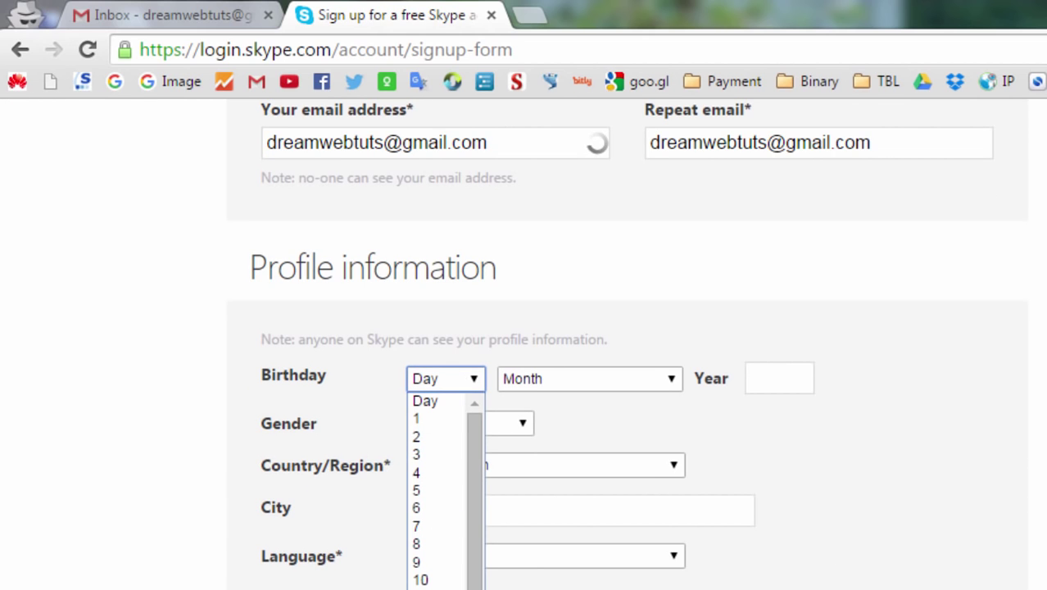
click(426, 579)
click(572, 382)
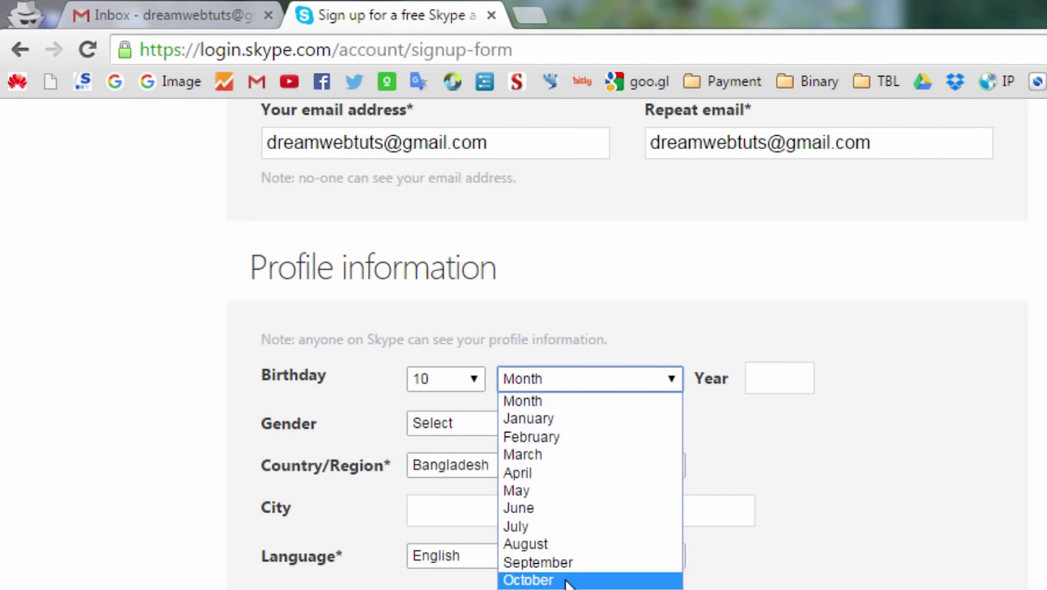
click(565, 581)
click(754, 377)
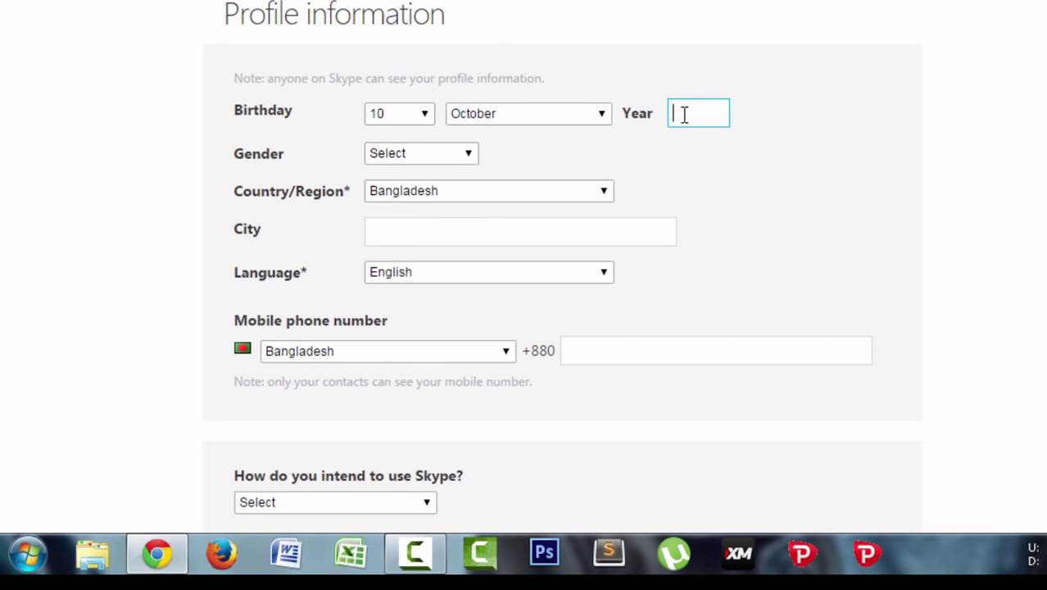
text(1993)
click(456, 156)
click(435, 192)
click(503, 191)
click(503, 192)
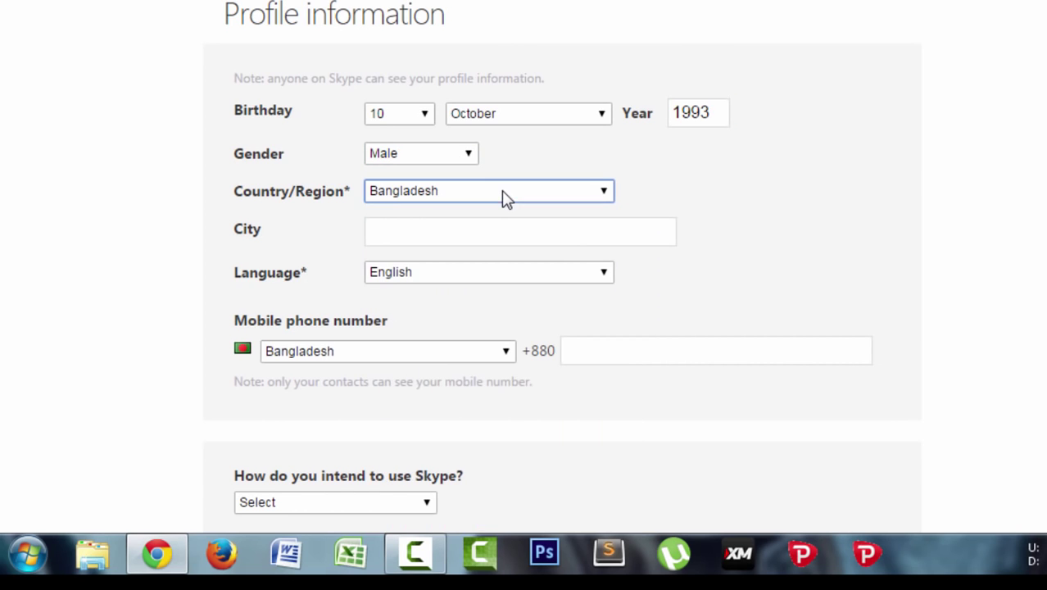
click(477, 226)
text(Dhaka)
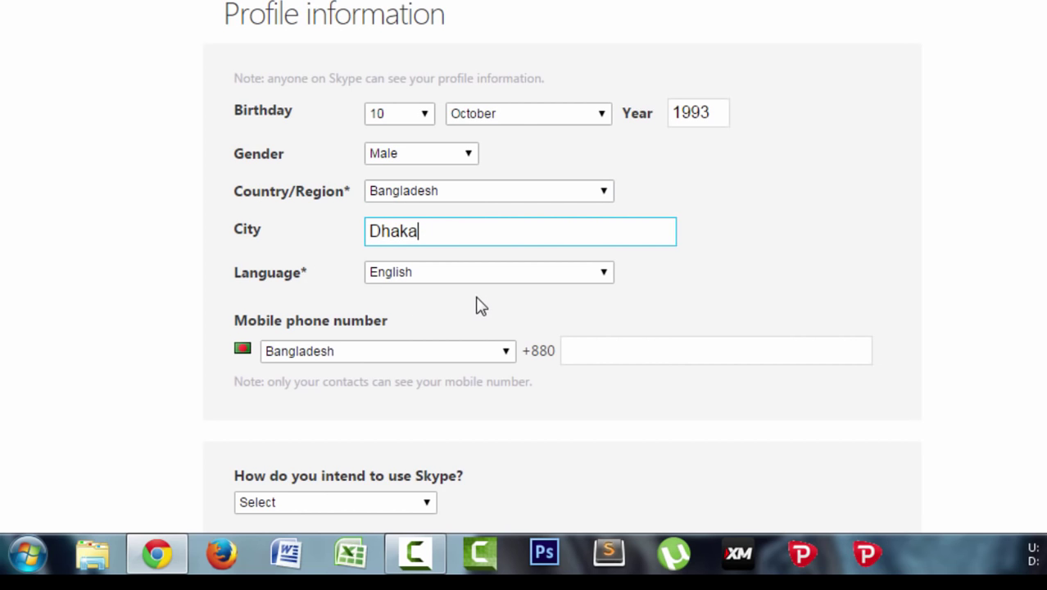
scroll(789, 309, down, 3)
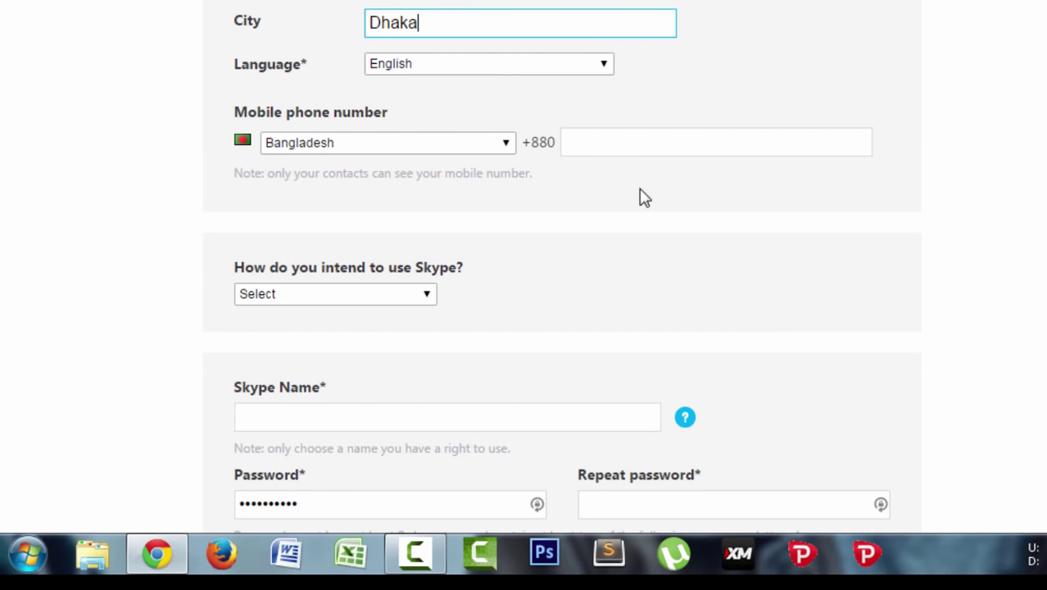
click(645, 141)
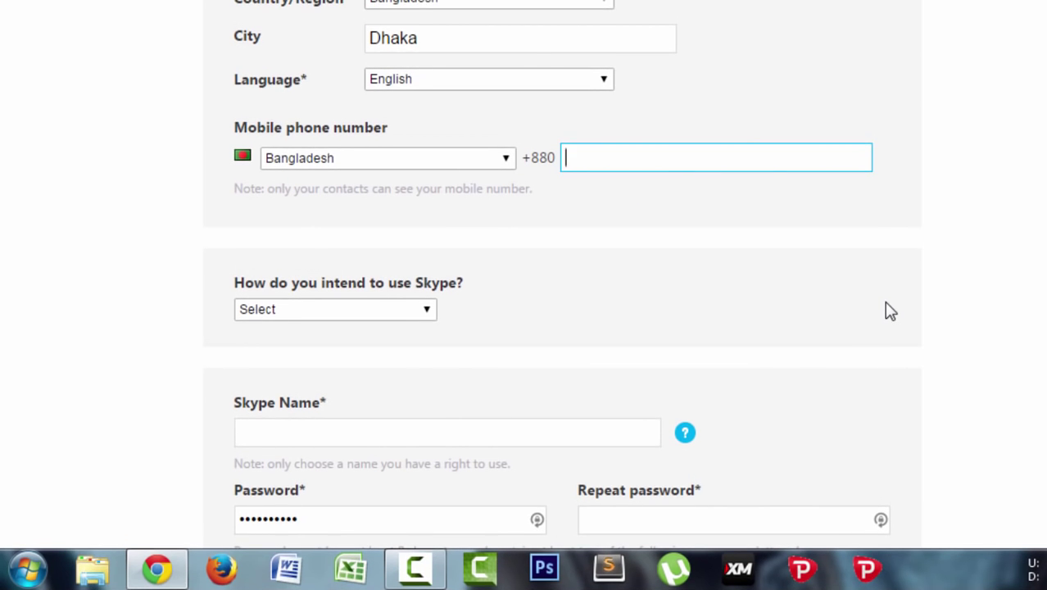
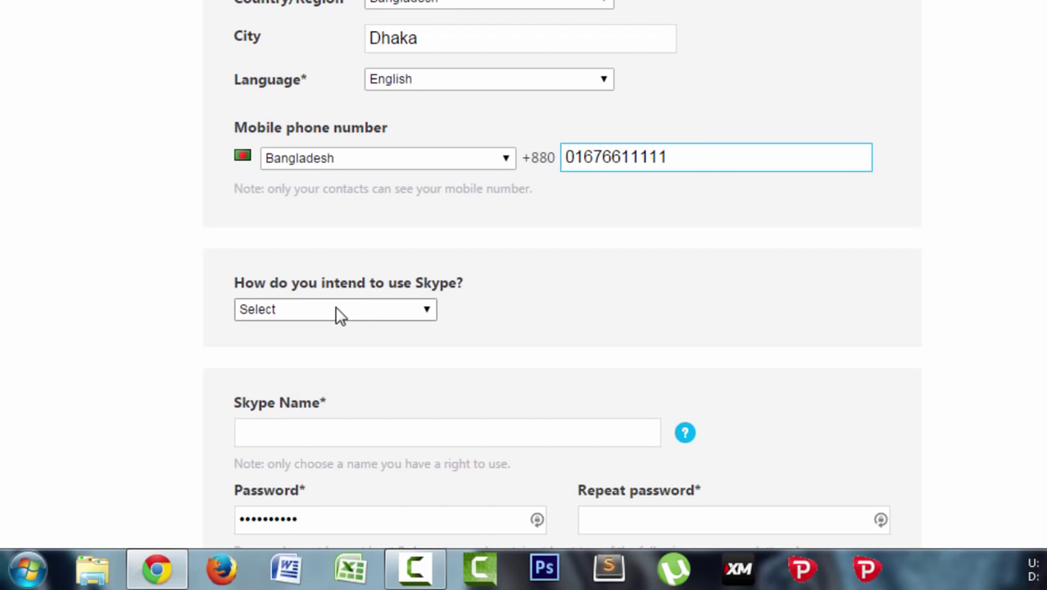
- Choose 'Mostly personal conversations' as how Skype will be used
scroll(569, 318, down, 3)
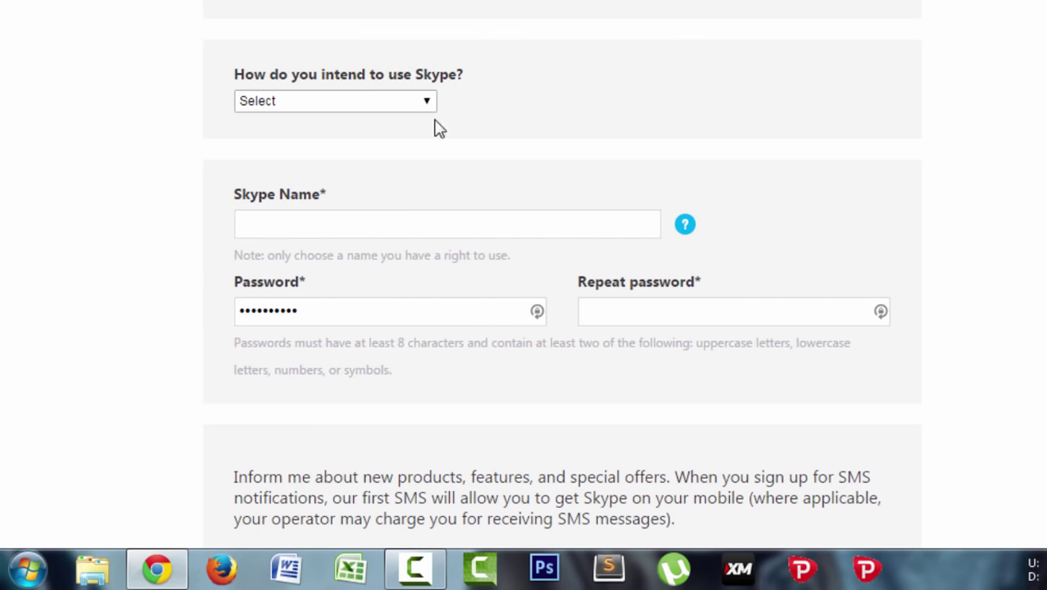
click(393, 100)
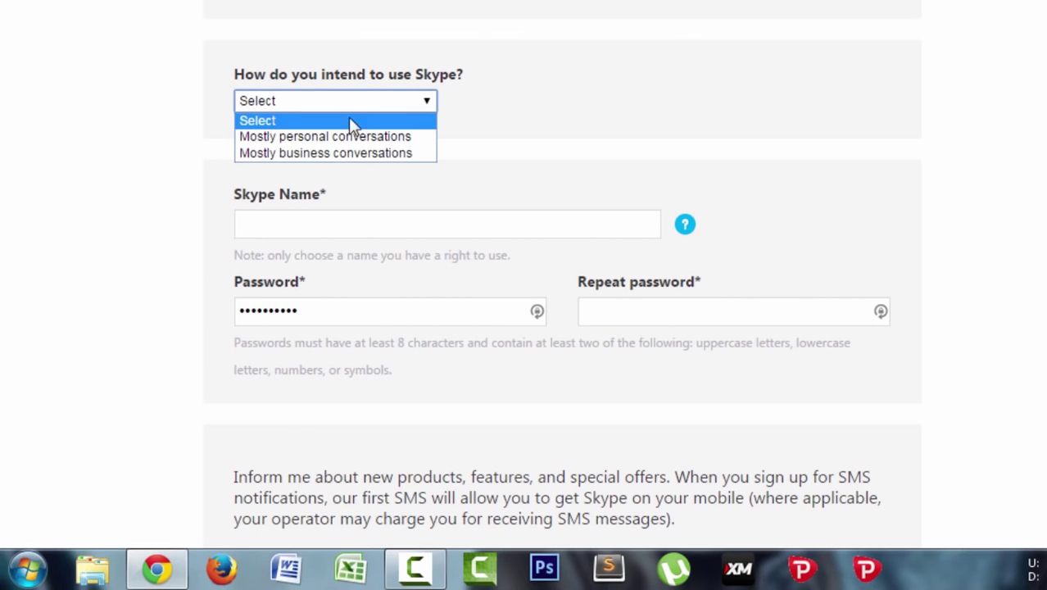
click(395, 138)
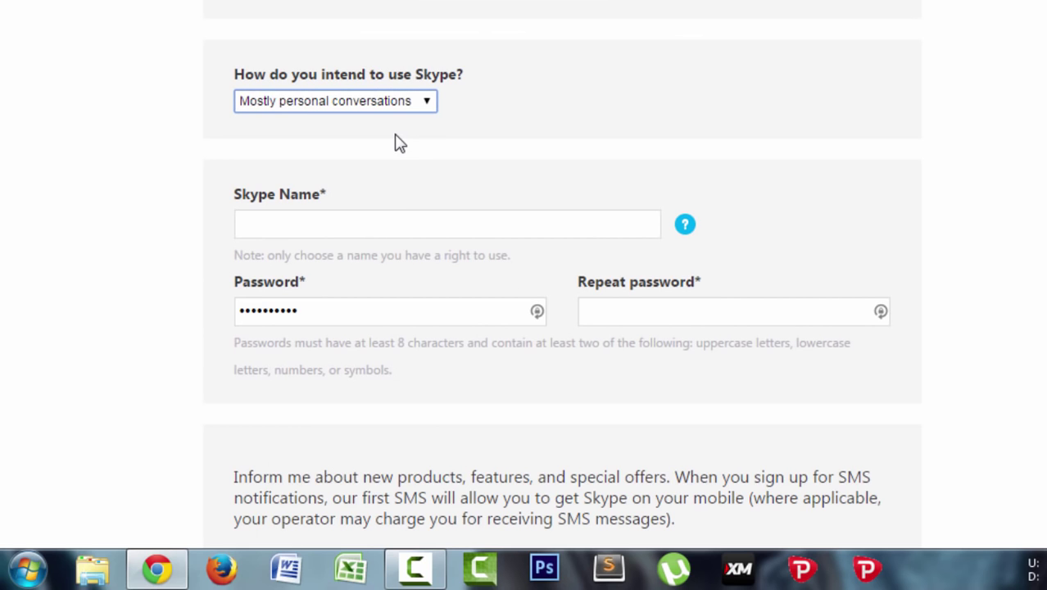
- Try candidate Skype Names such as dreamweb.tuts50 and dreamwebtuts23456
click(360, 229)
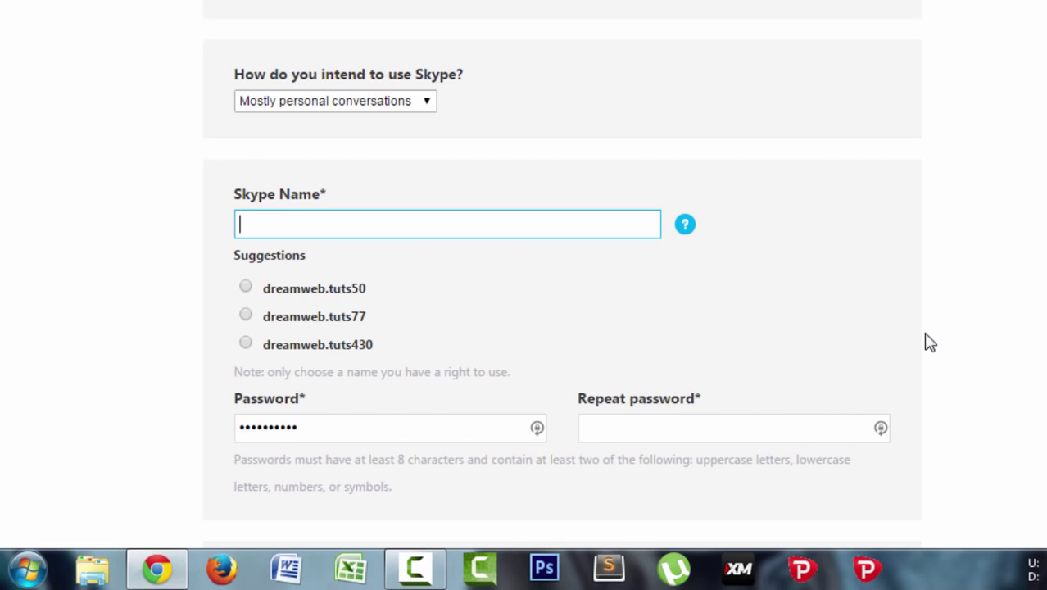
text(dream)
click(684, 303)
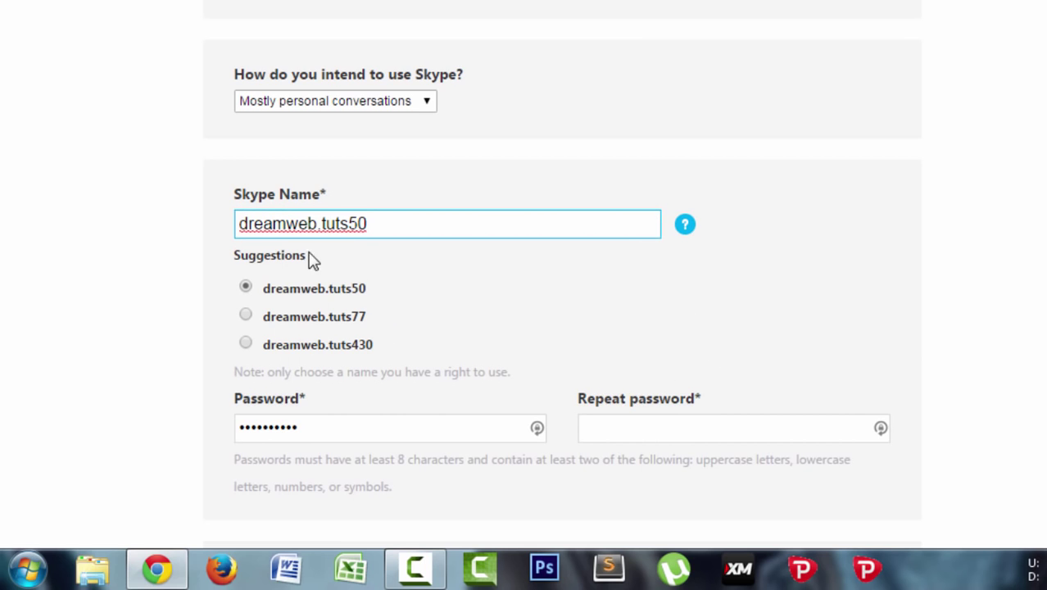
drag(405, 220, 187, 212)
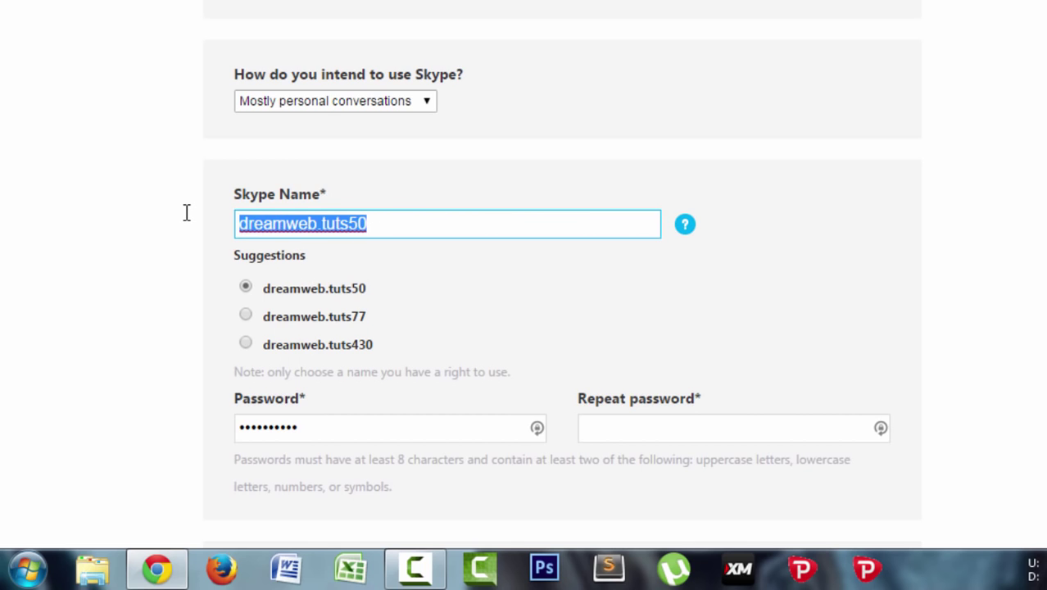
key(BackSpace)
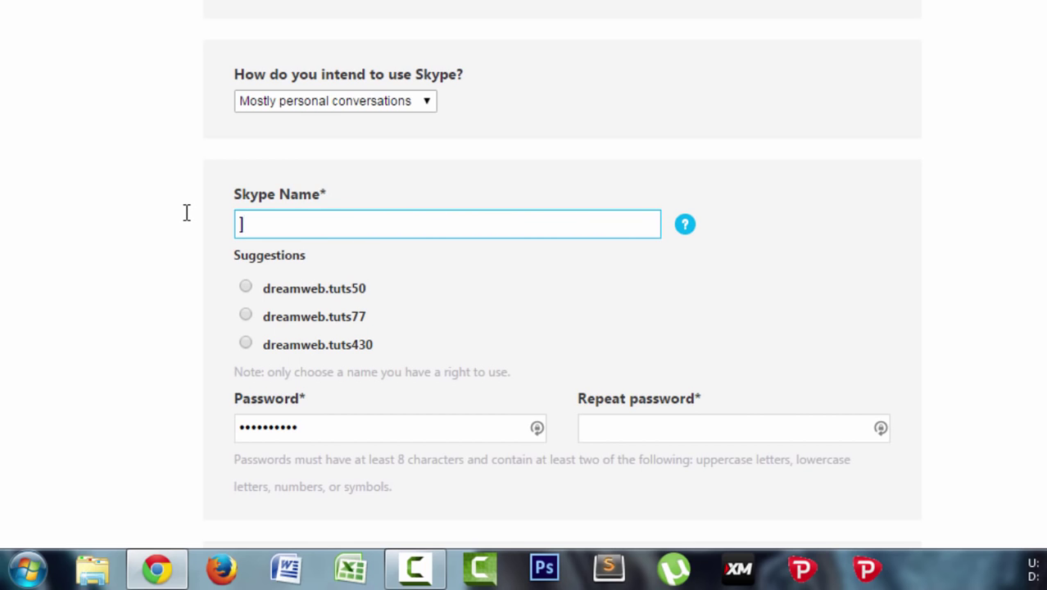
text(dreamweb)
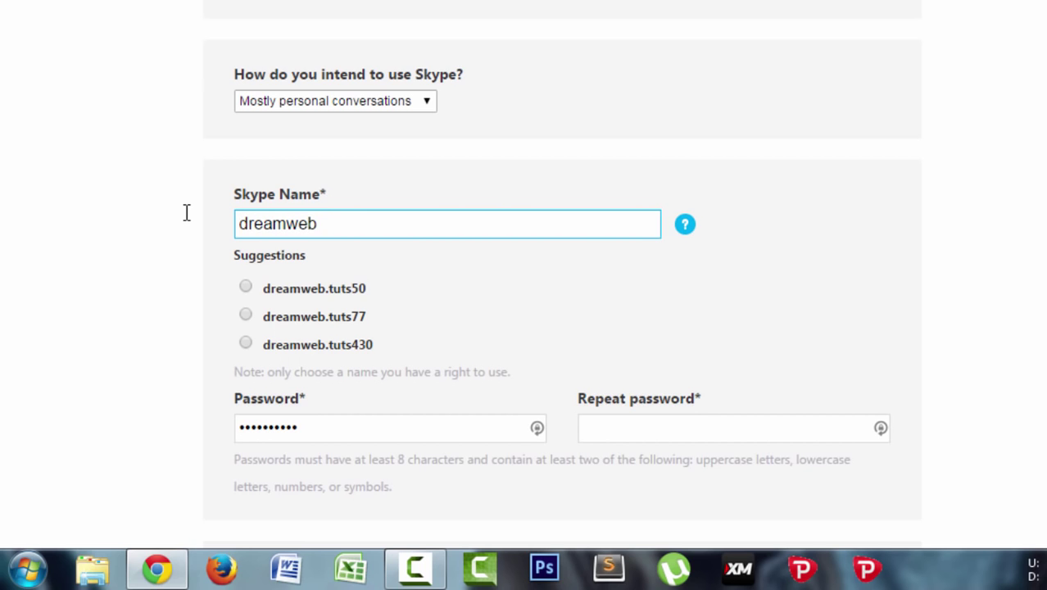
text(23)
text(45)
text(5)
key(BackSpace)
text(6)
click(320, 223)
text(tuts50)
click(525, 280)
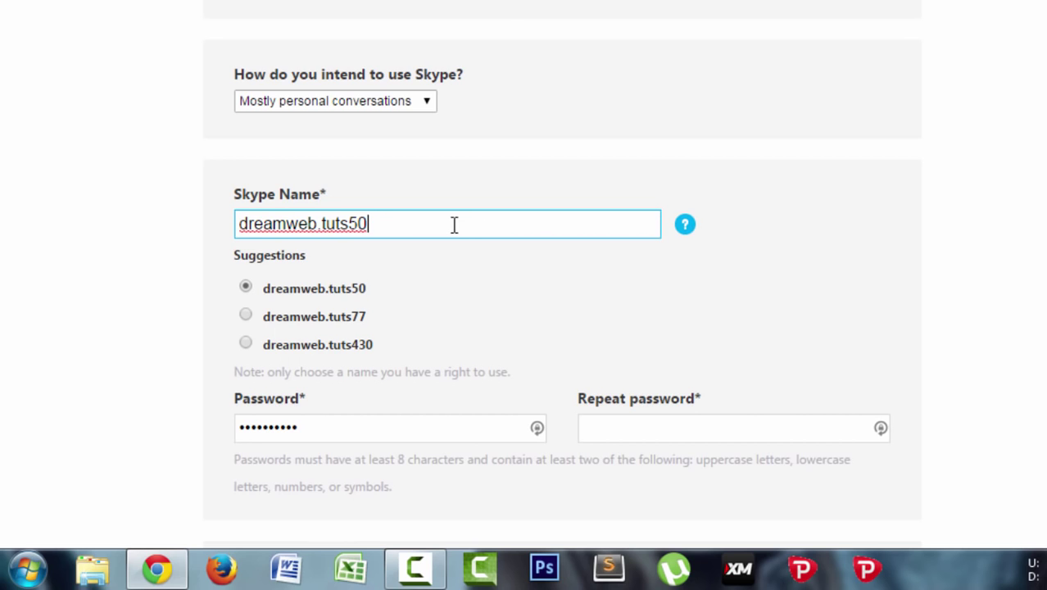
- Replace the Skype Name with the final choice dreamwebtuts247
double_click(252, 226)
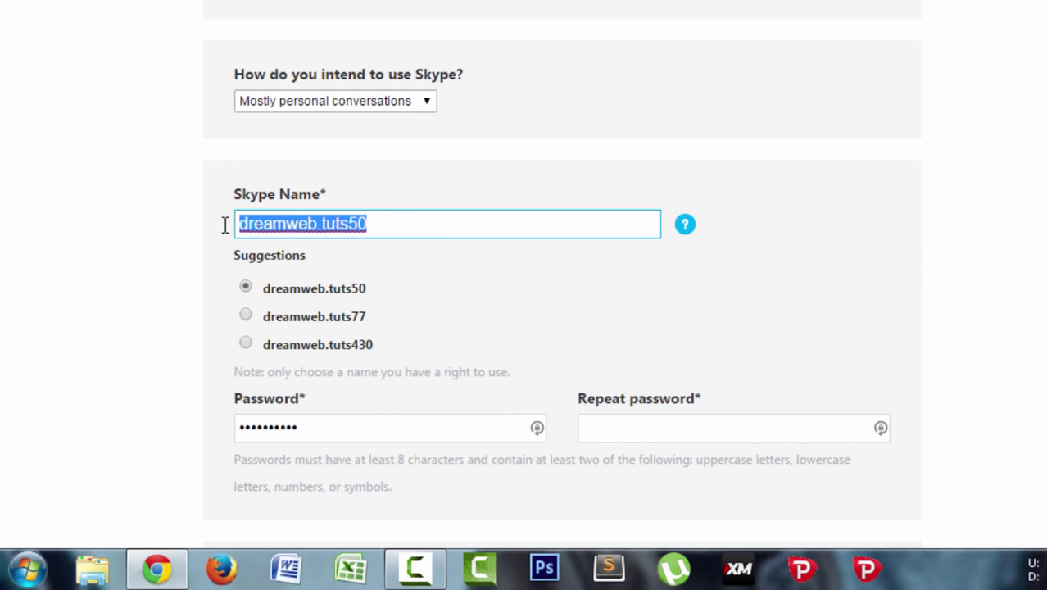
text(dreamwebtts)
key(BackSpace)
key(BackSpace)
text(ys)
key(BackSpace)
key(BackSpace)
text(ts234)
key(BackSpace)
key(BackSpace)
text(5)
key(BackSpace)
text(47)
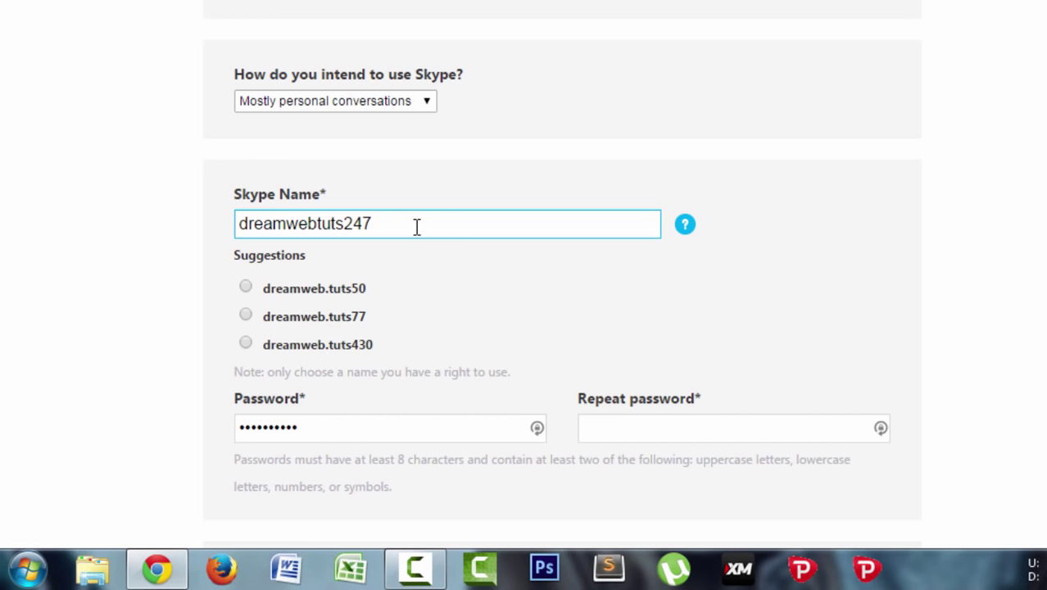
scroll(416, 227, down, 3)
- Replace the short password with a 10-character one and repeat it in Repeat password
click(360, 215)
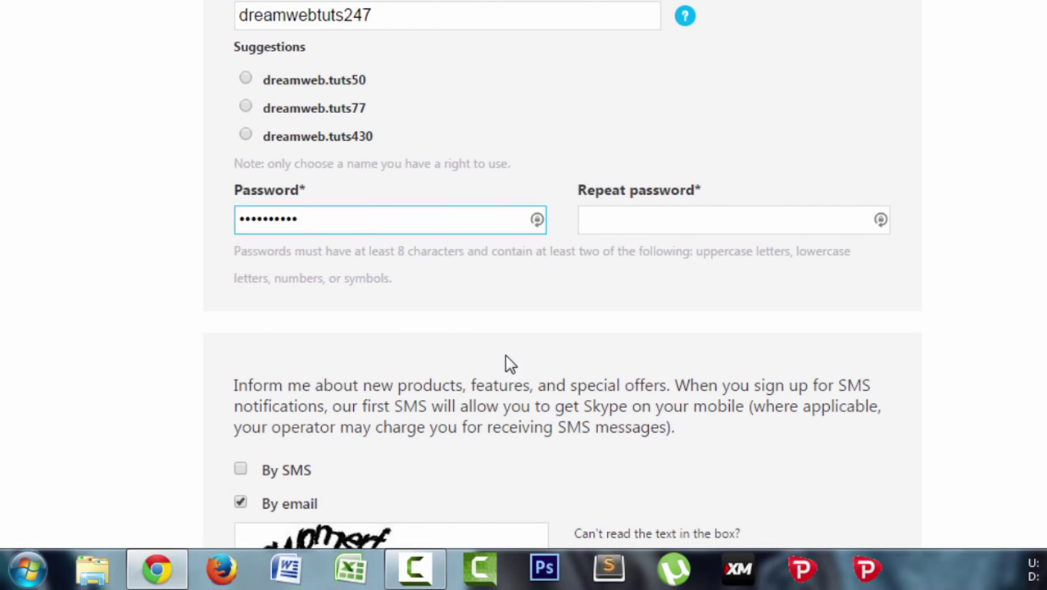
scroll(507, 354, up, 3)
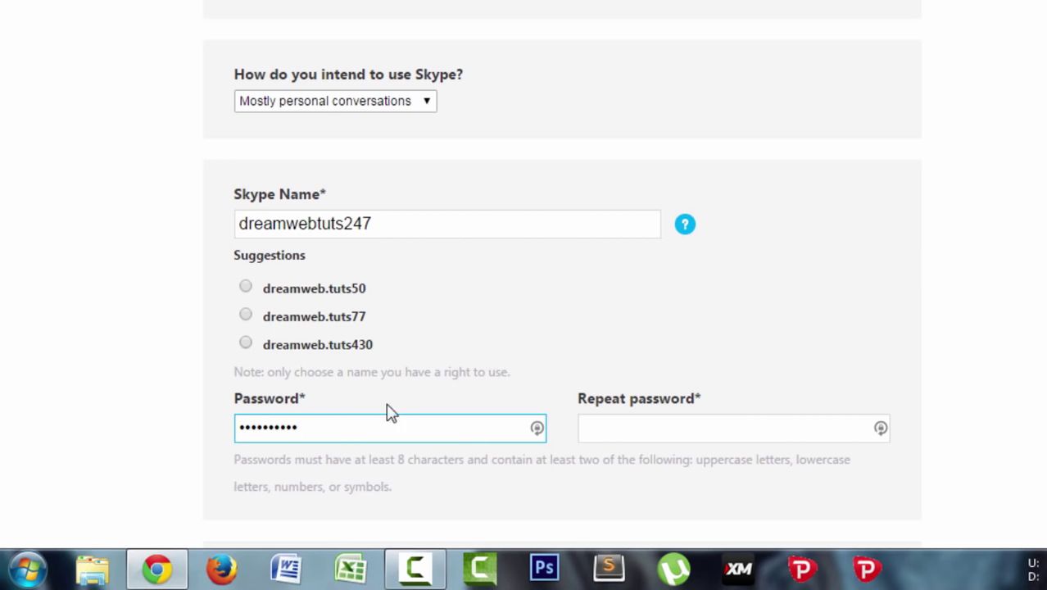
scroll(601, 365, down, 3)
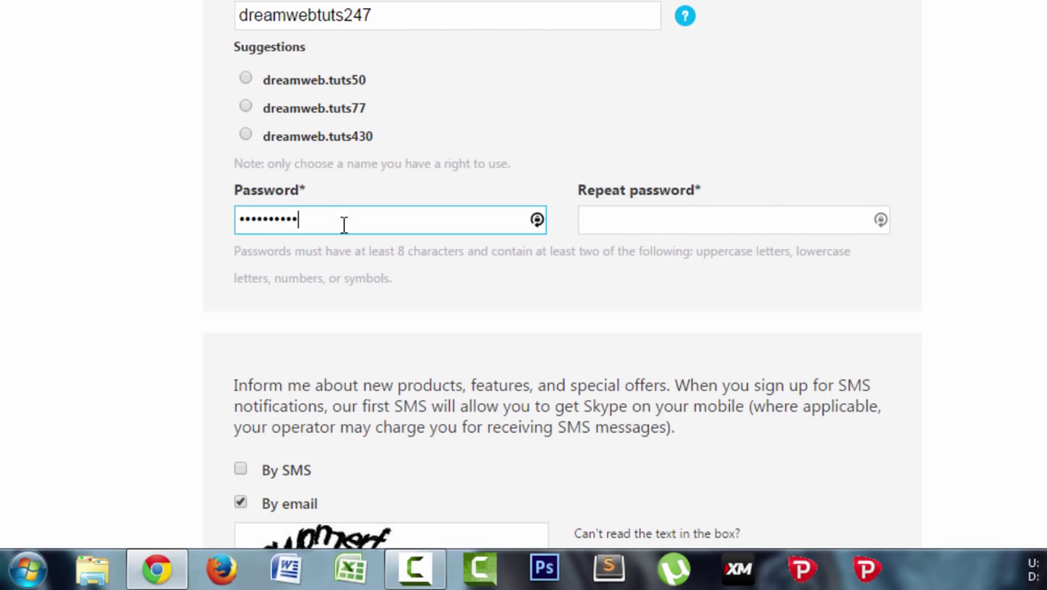
key(ctrl+a)
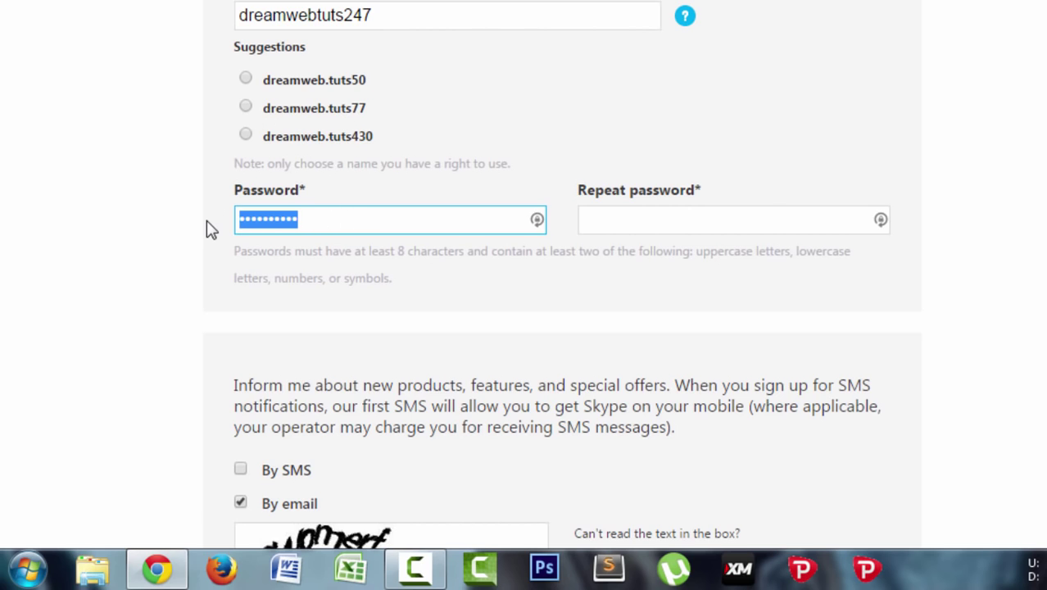
key(BackSpace)
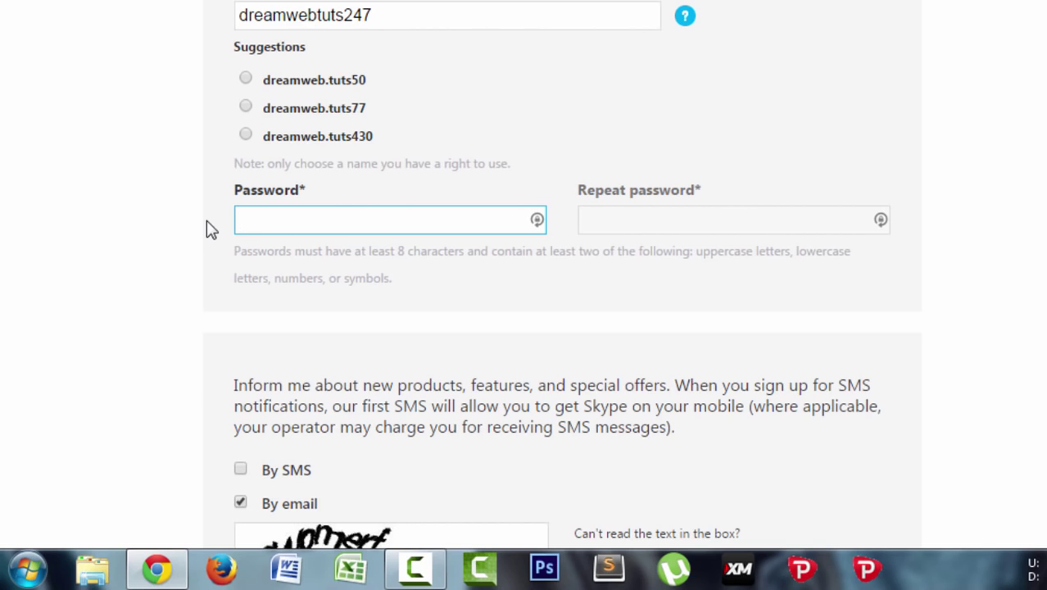
text(•)
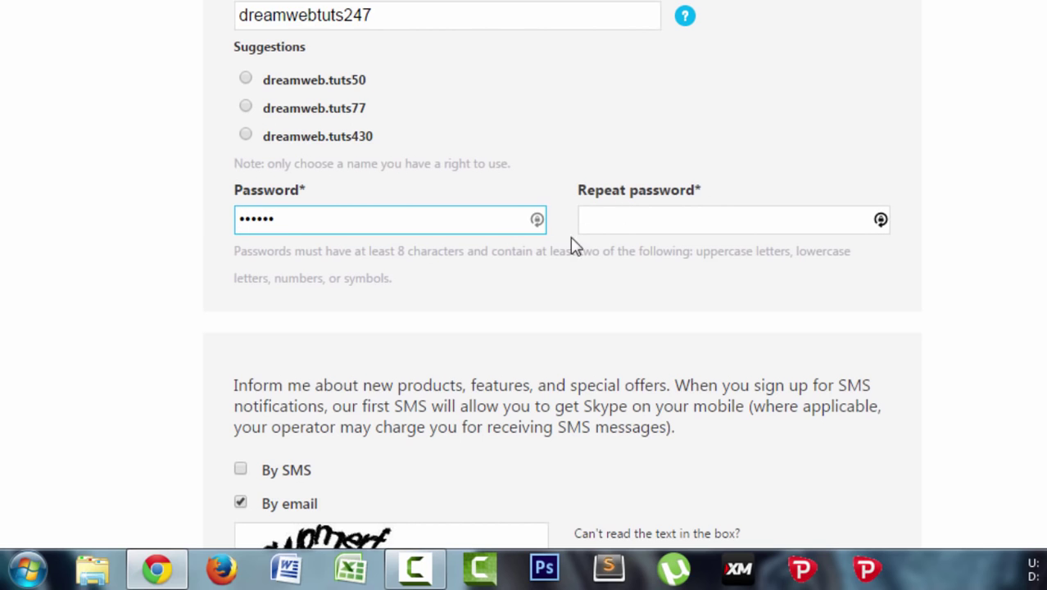
click(620, 228)
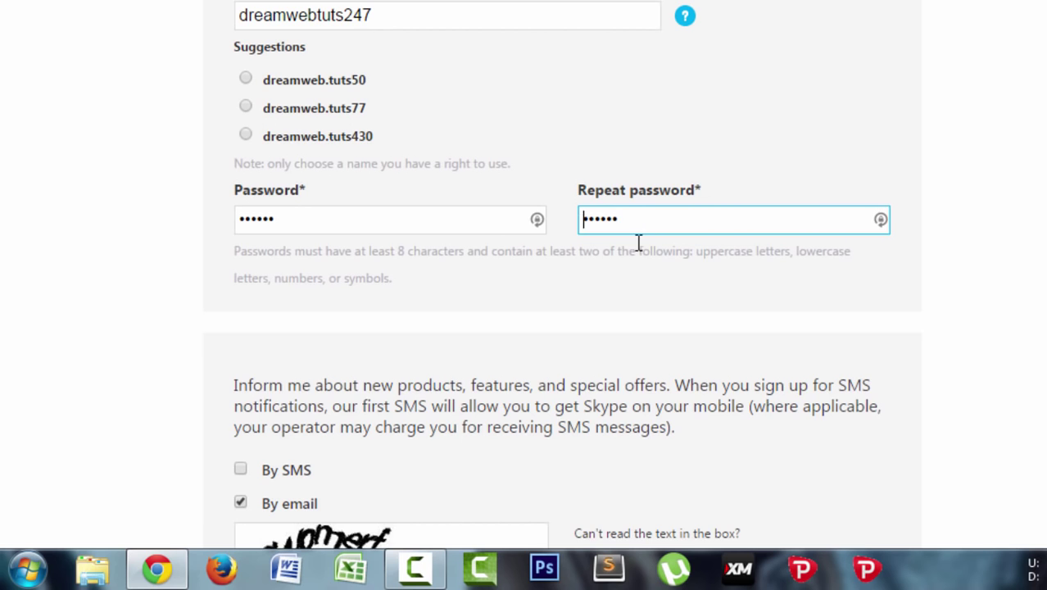
drag(299, 220, 160, 247)
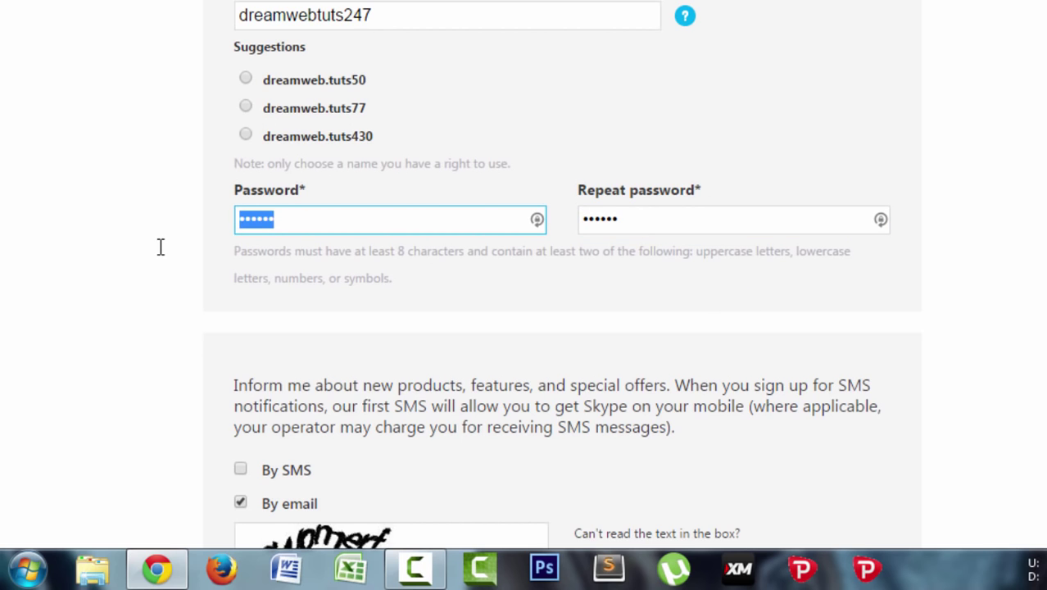
key(BackSpace)
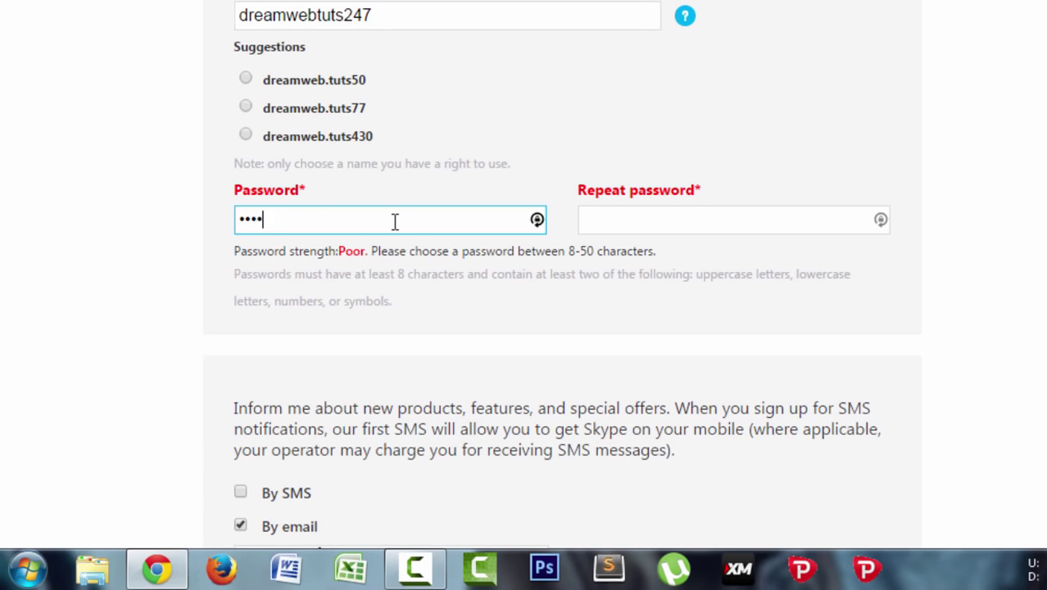
click(638, 227)
- Untick email offers and enter the captcha answer 'swomerf smilar'
scroll(844, 306, down, 3)
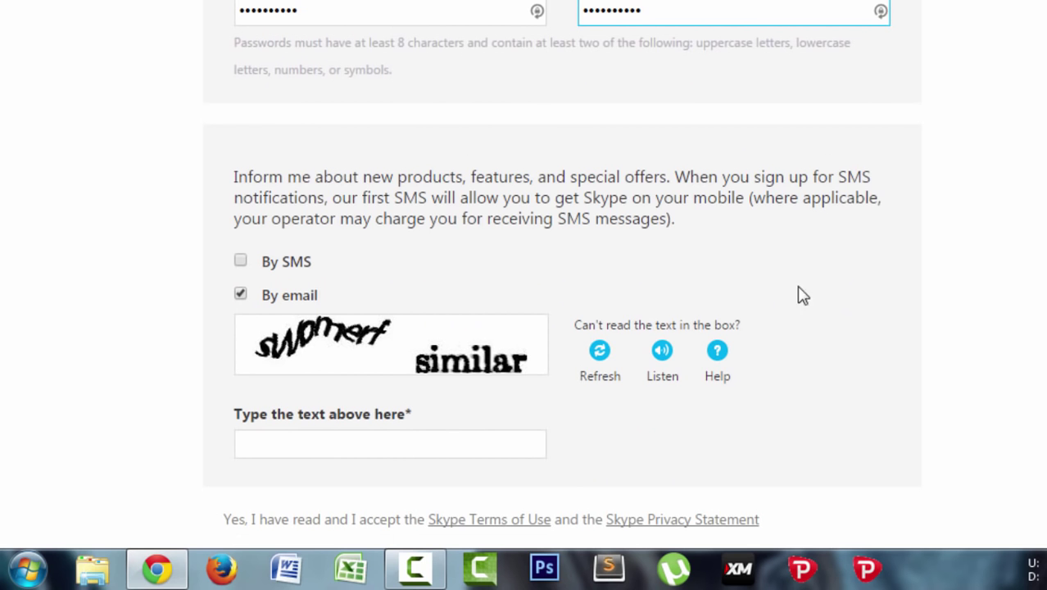
click(240, 296)
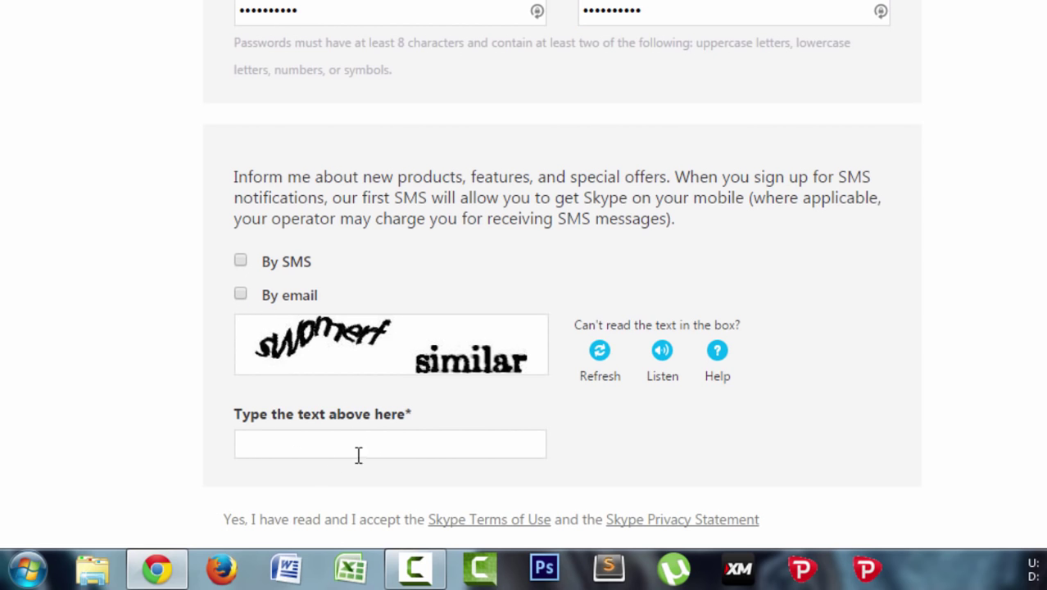
click(546, 443)
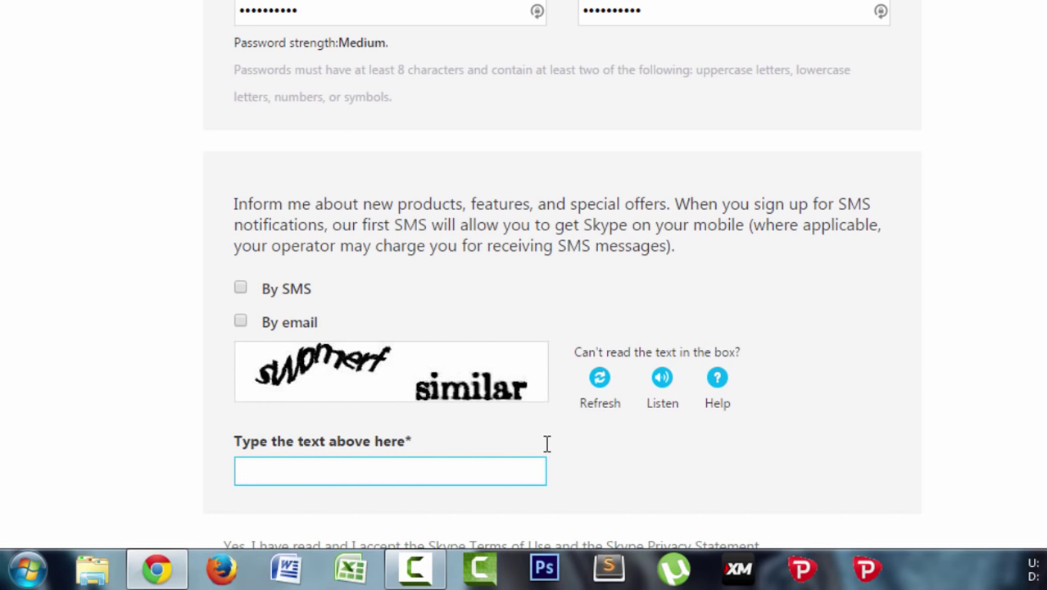
text(swomerf smilar)
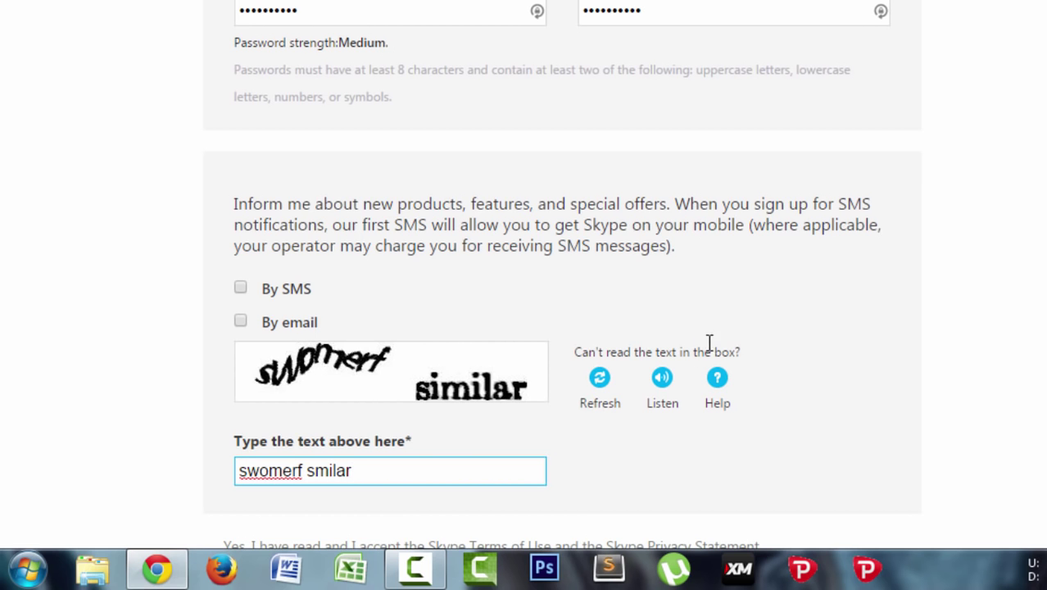
- Agree to the terms with 'I agree - Continue' to submit the sign-up
scroll(716, 340, down, 3)
click(297, 322)
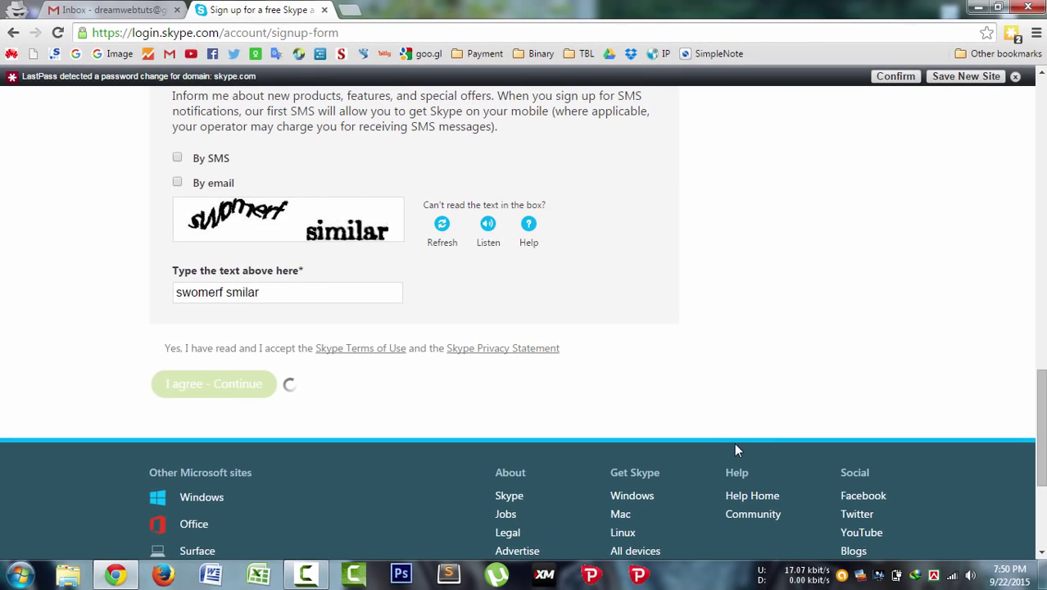
scroll(778, 457, up, 10)
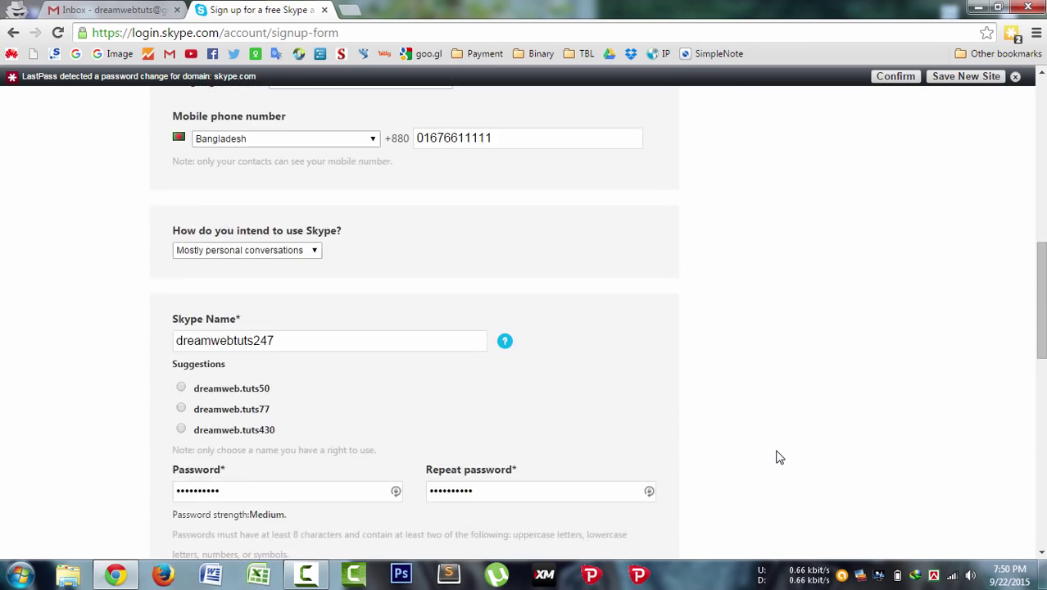
scroll(778, 457, up, 5)
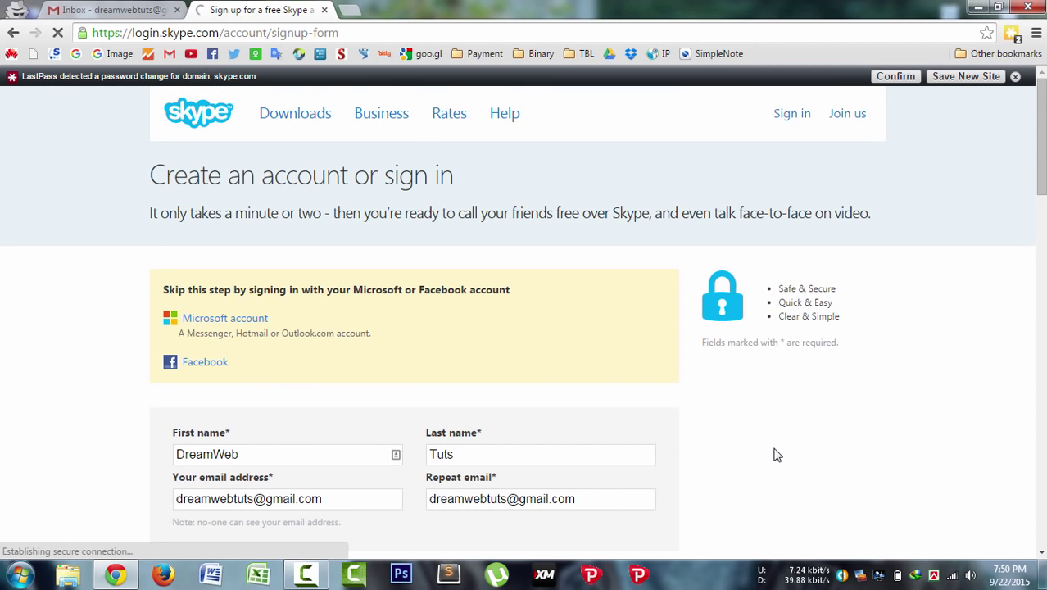
- Dismiss the password notification and open Account settings via the DreamWeb account overview
click(1016, 77)
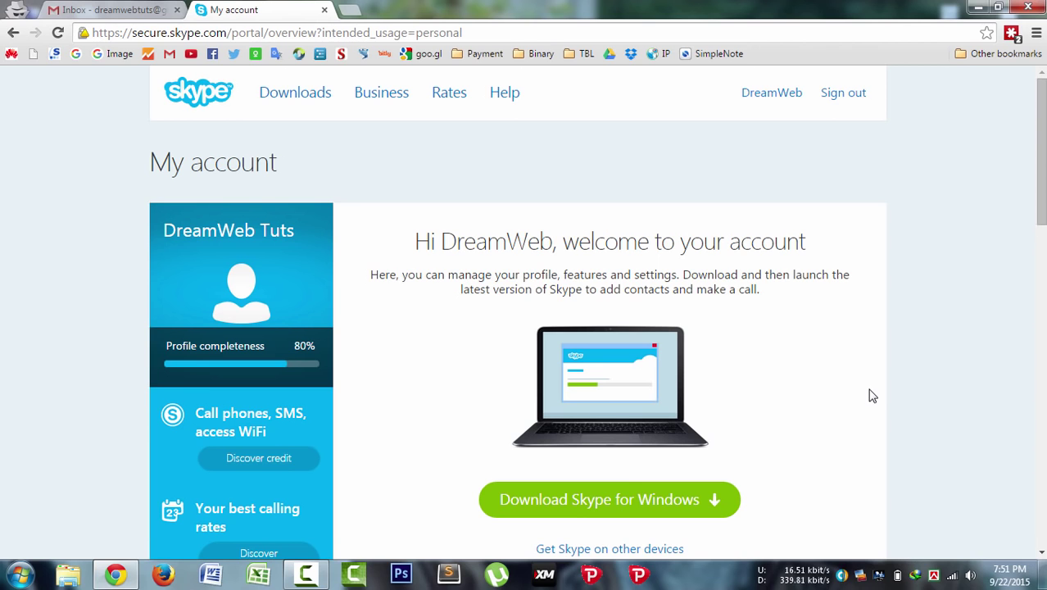
scroll(872, 396, down, 5)
scroll(872, 396, down, 5)
scroll(872, 396, up, 7)
scroll(874, 396, up, 3)
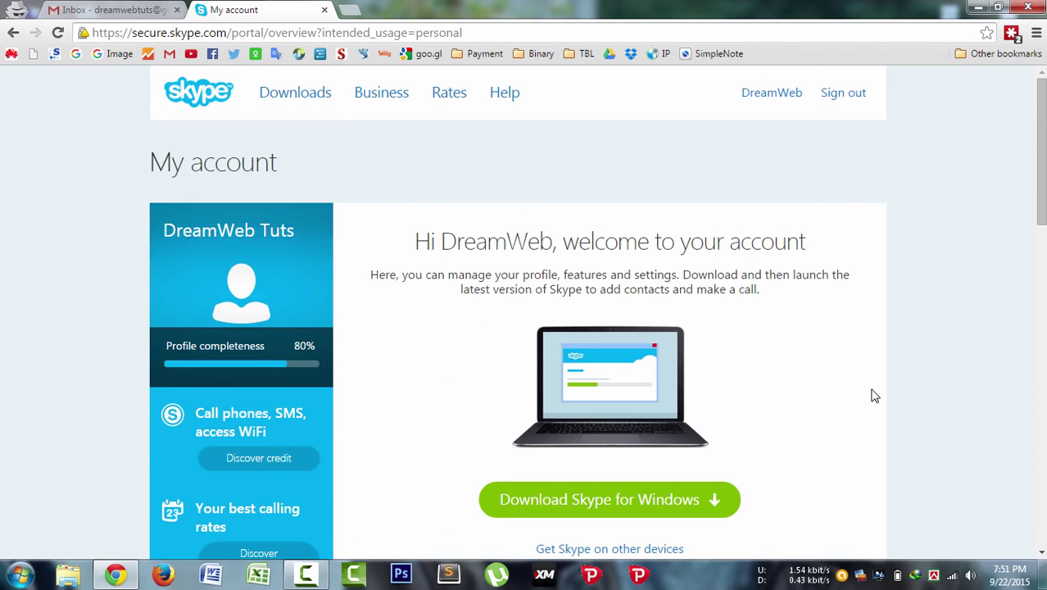
click(779, 96)
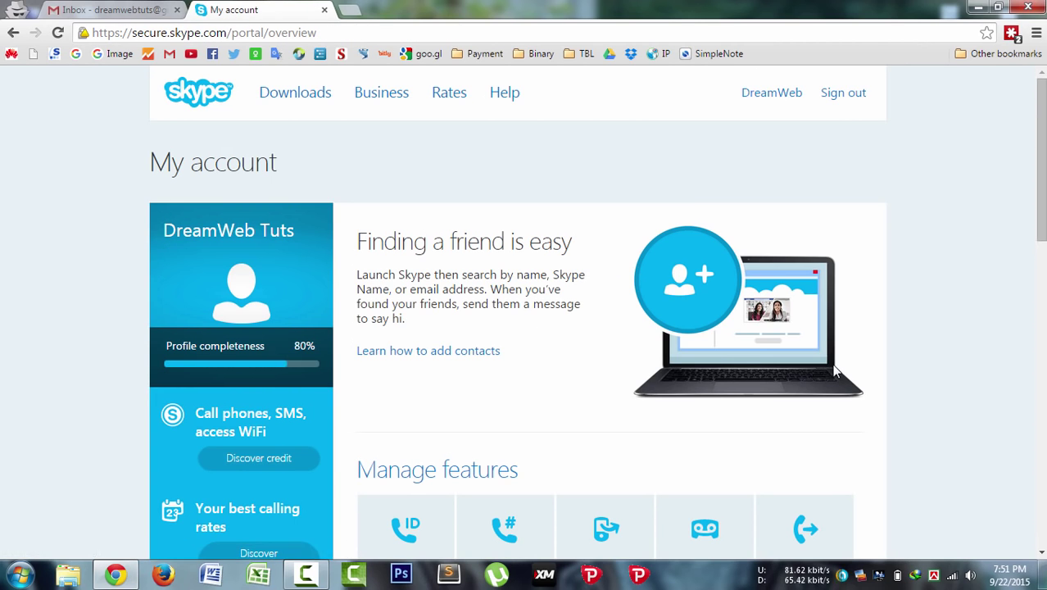
scroll(818, 344, down, 4)
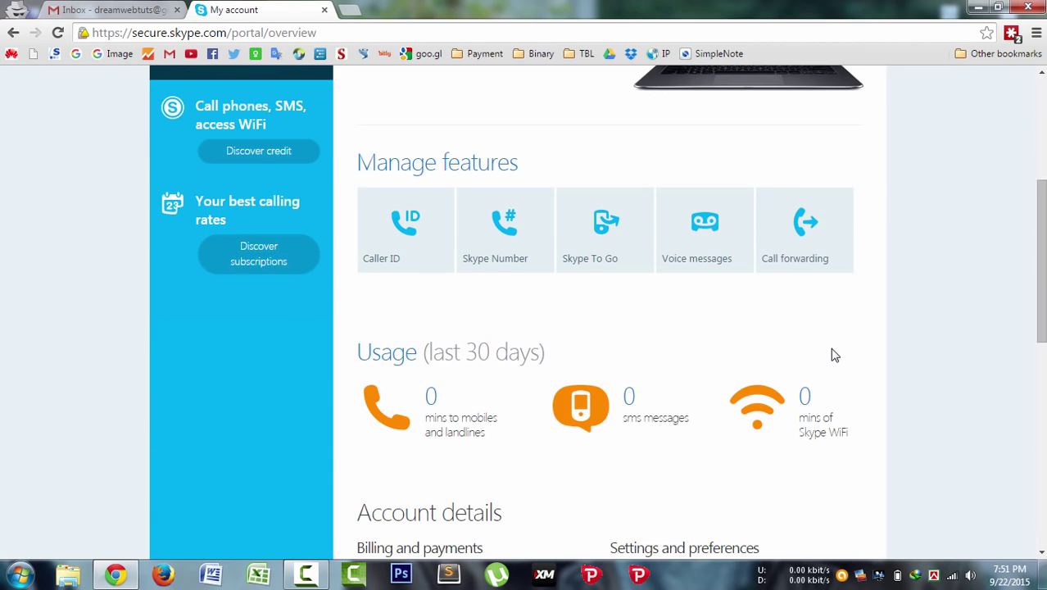
scroll(835, 347, down, 5)
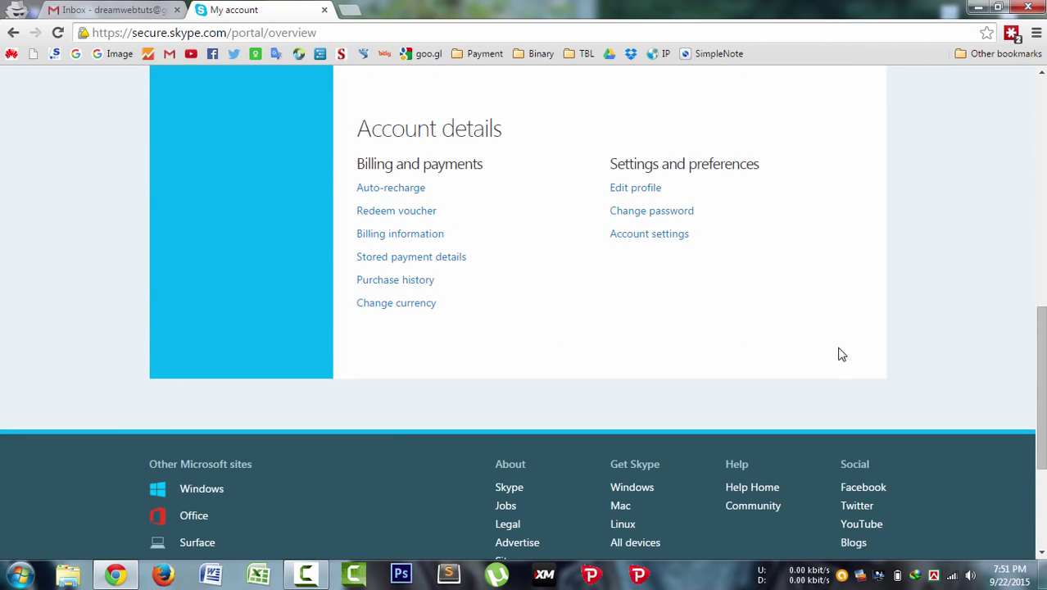
click(647, 239)
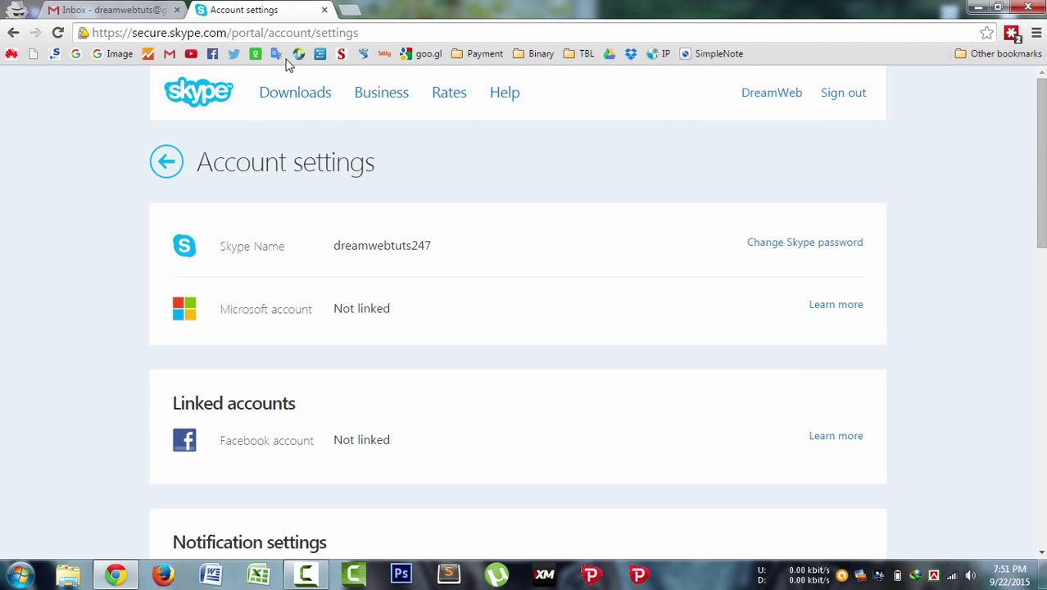
- Highlight the Skype Name dreamwebtuts247, the stored mobile number and primary email
drag(333, 246, 449, 251)
click(410, 246)
drag(335, 245, 438, 248)
click(565, 256)
scroll(659, 342, down, 4)
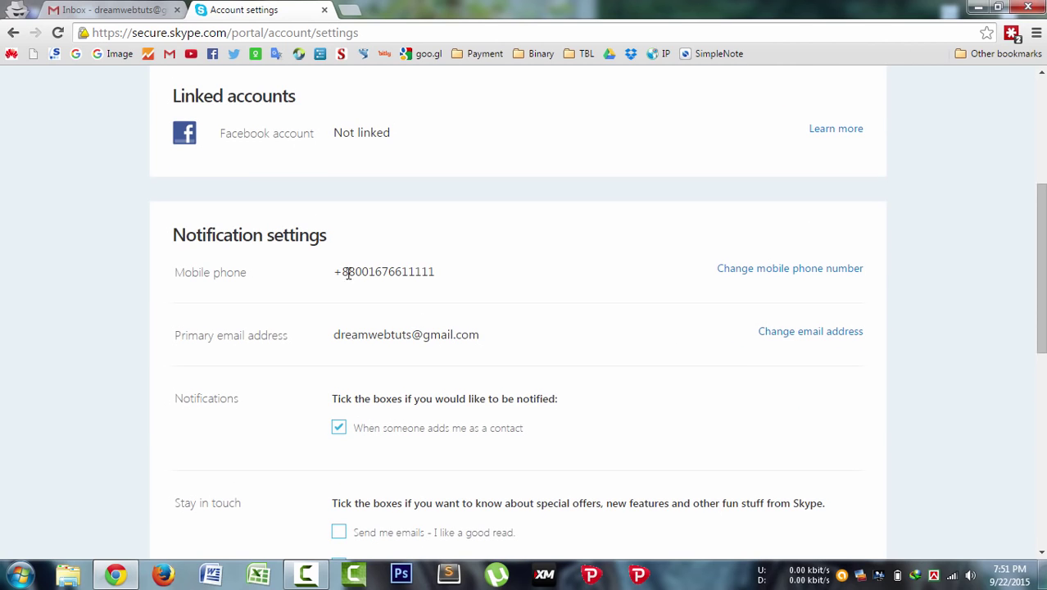
drag(349, 273, 401, 272)
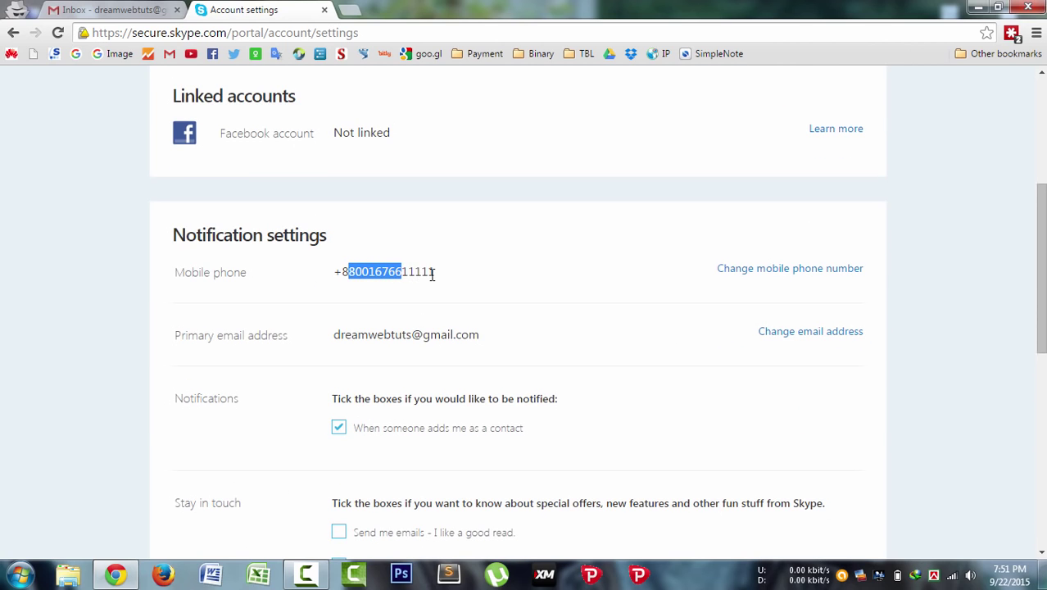
click(423, 272)
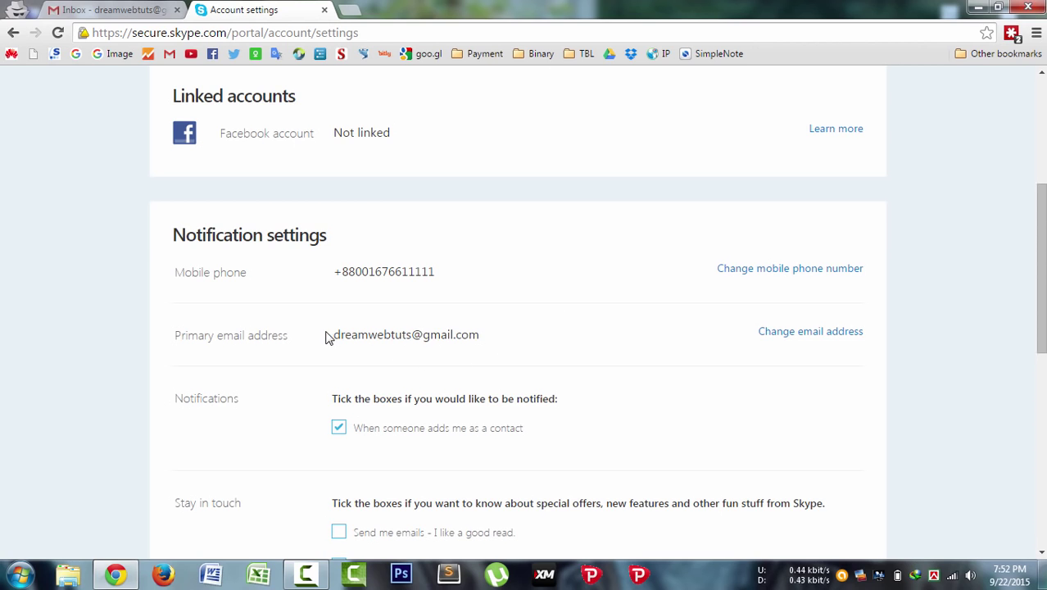
drag(333, 335, 406, 335)
click(462, 336)
- Scroll back to the top and reselect the full Skype Name dreamwebtuts247
scroll(729, 358, down, 4)
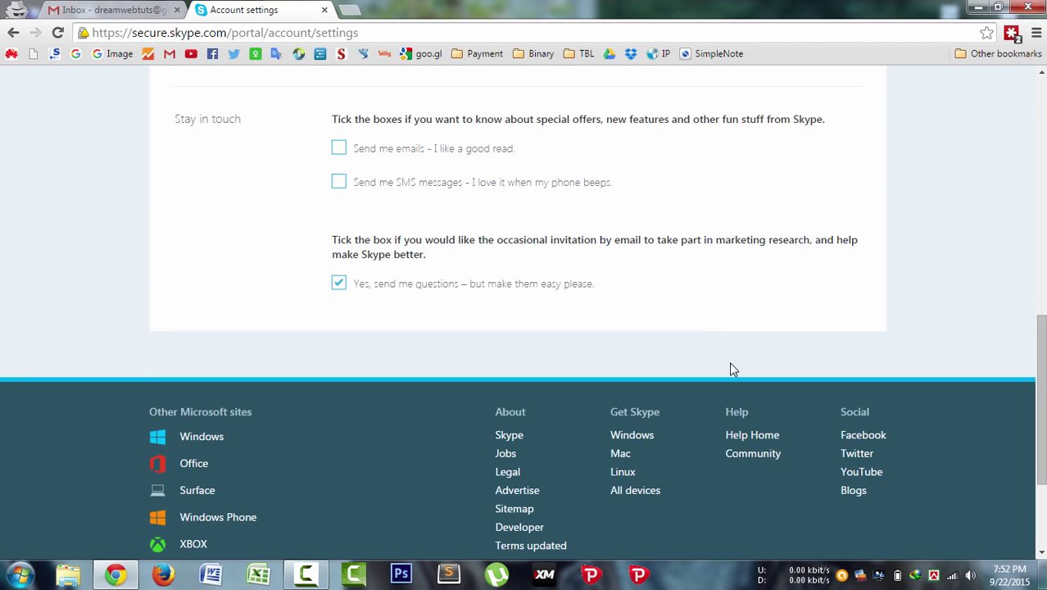
scroll(729, 373, up, 4)
scroll(685, 405, up, 5)
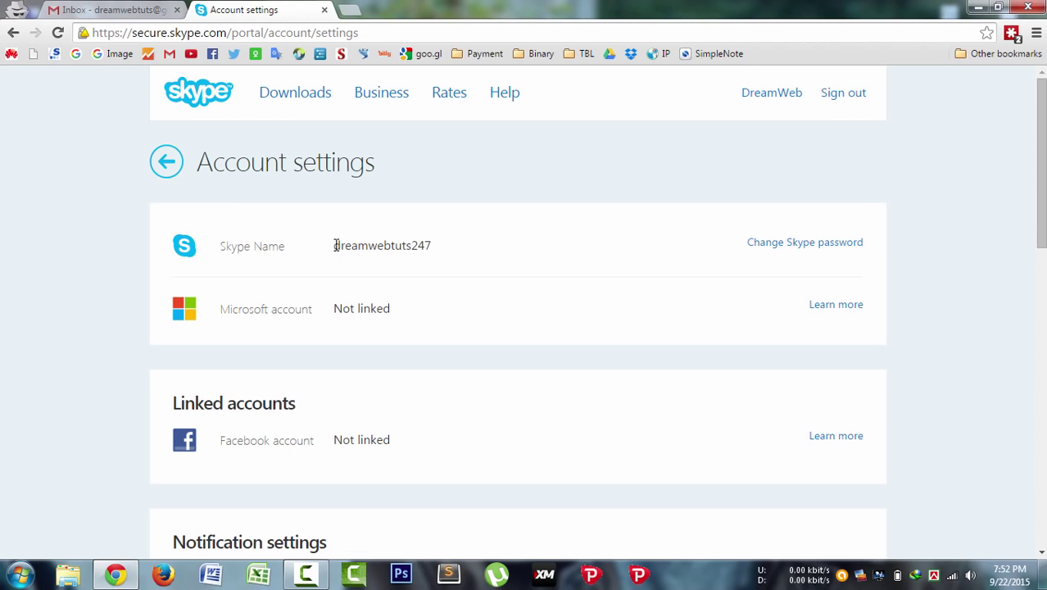
mouse_move(336, 245)
mouse_down()
mouse_move(327, 243)
mouse_move(411, 247)
mouse_up()
click(393, 250)
drag(336, 246, 439, 253)
click(453, 256)
drag(334, 245, 435, 247)
click(393, 243)
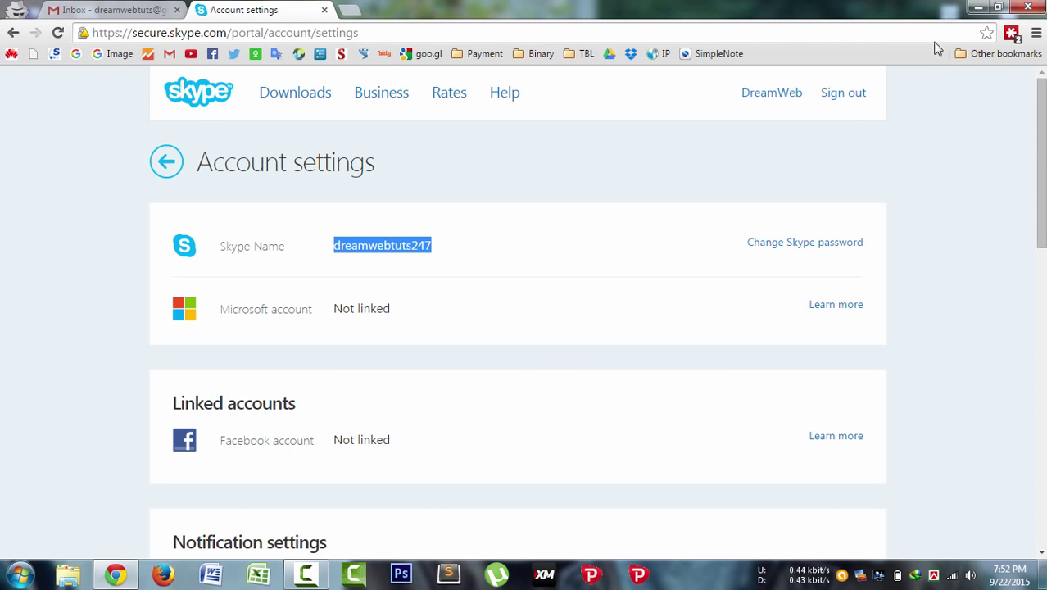
click(979, 8)
click(22, 575)
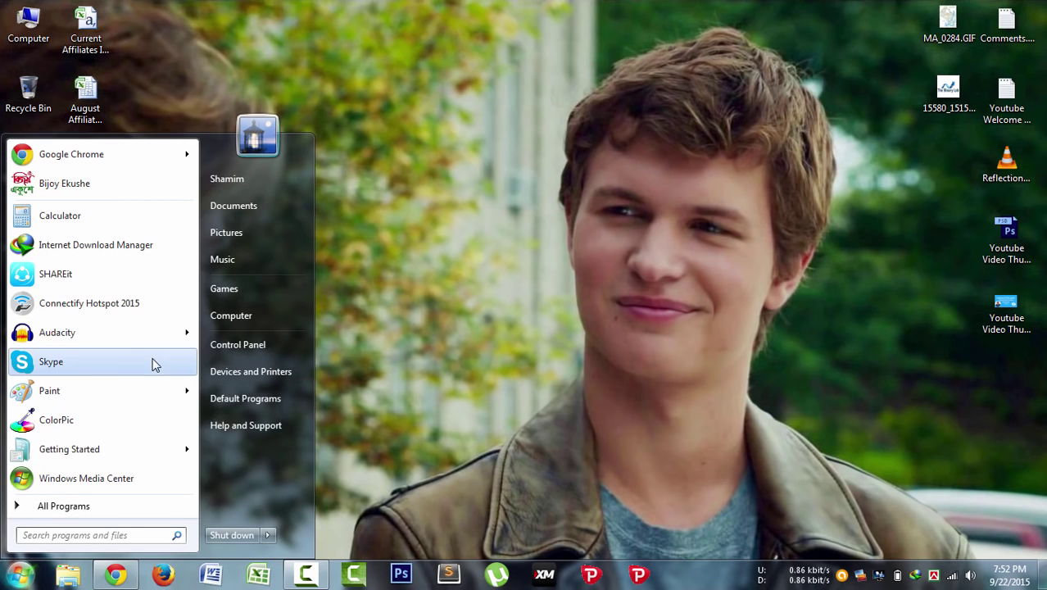
click(418, 366)
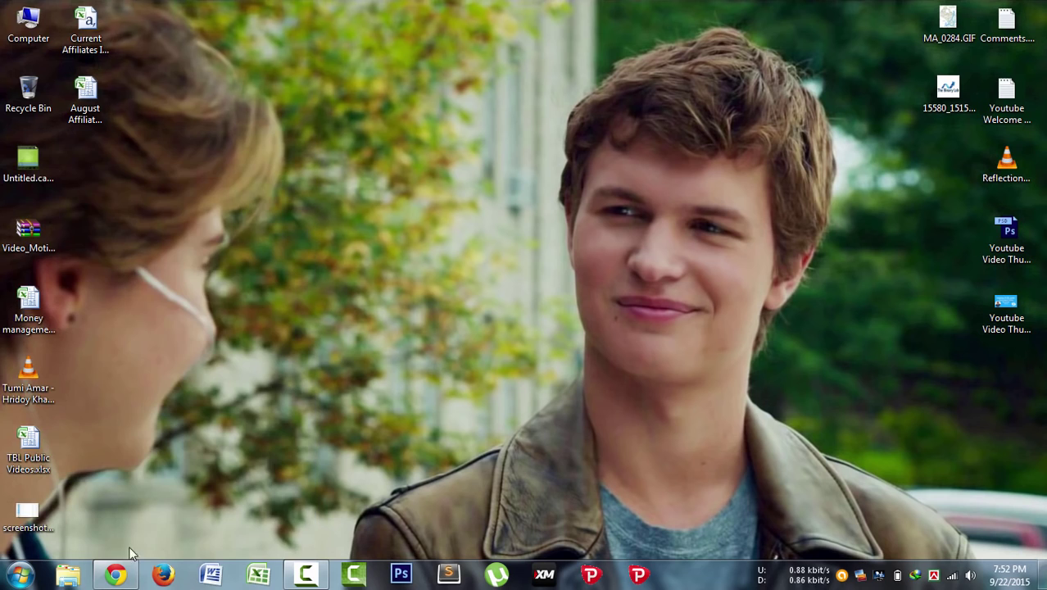
click(116, 575)
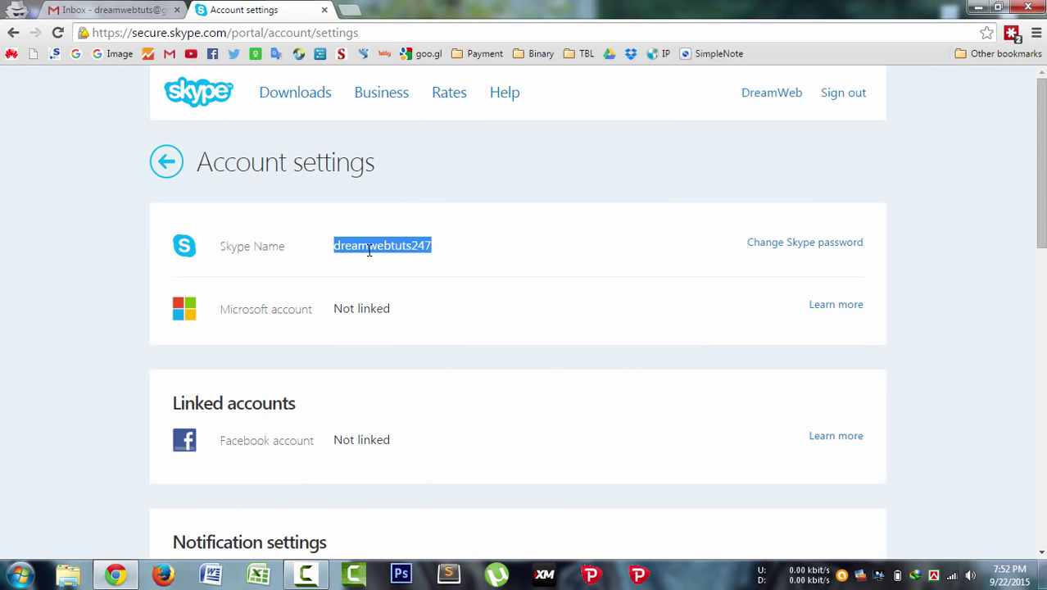
click(316, 250)
drag(328, 250, 432, 246)
click(490, 254)
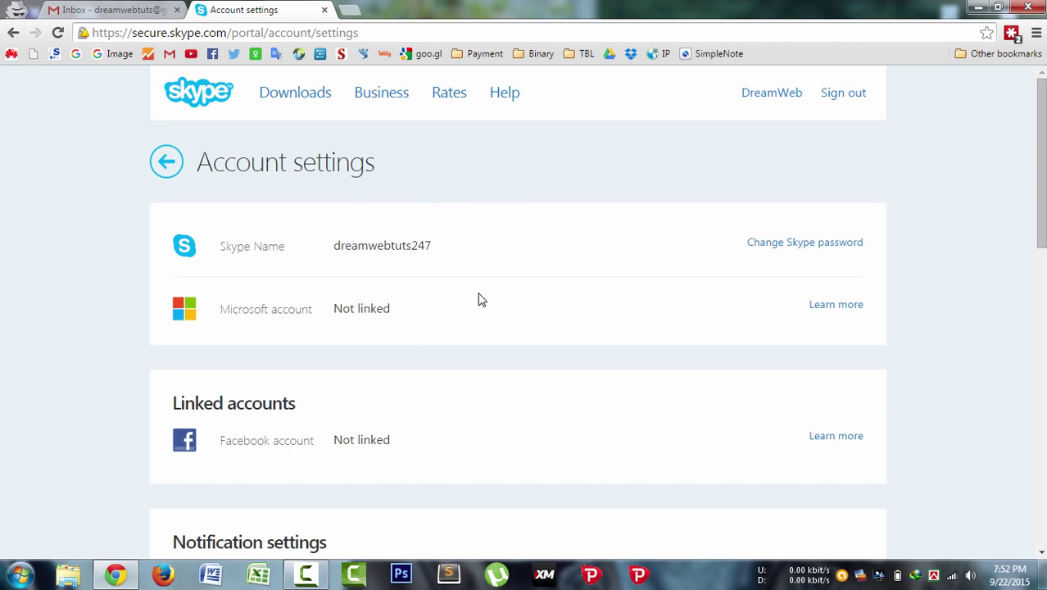